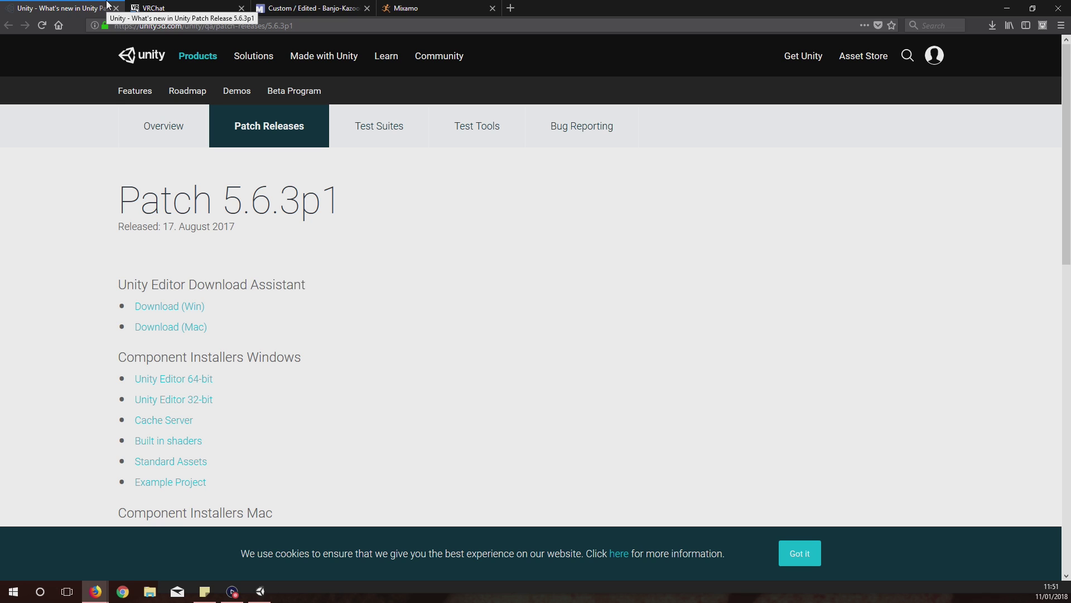
- Look through the open VRChat, Banjo model, Mixamo and Unity patch release tabs
click(159, 8)
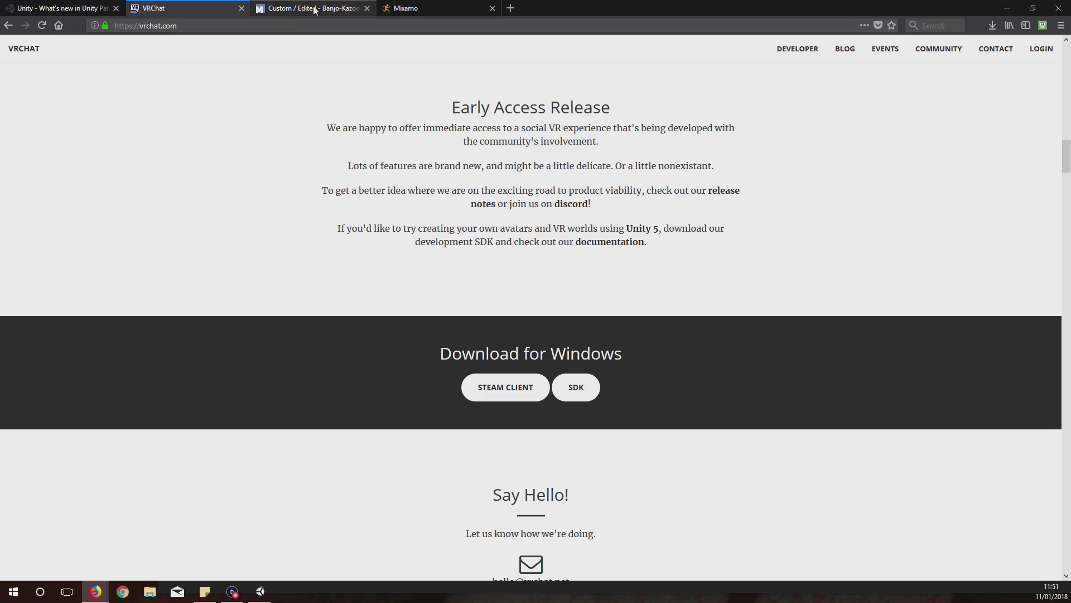
click(309, 9)
click(419, 9)
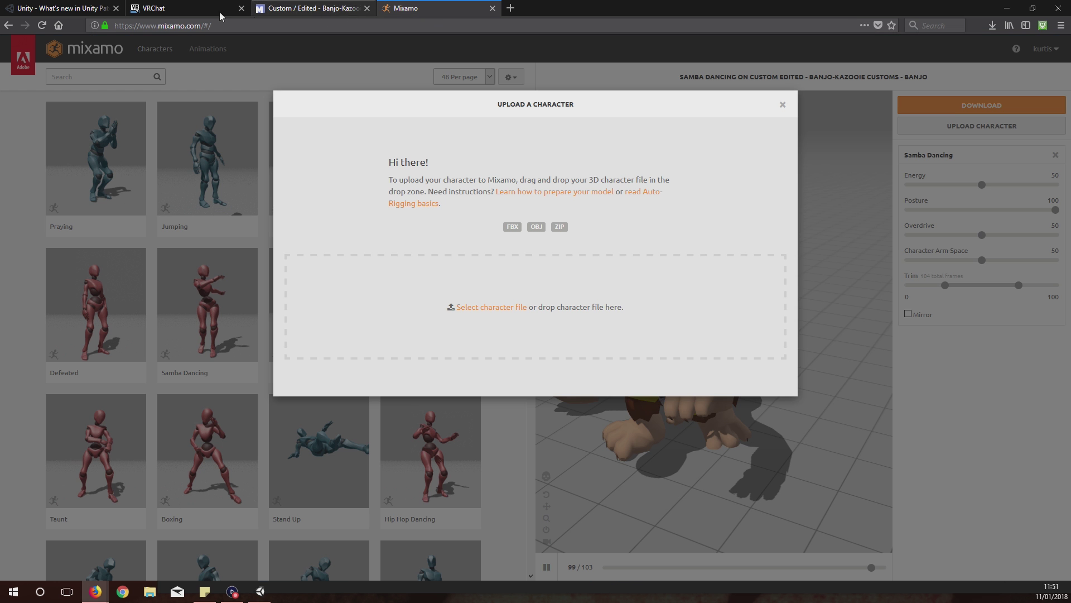
click(198, 9)
click(84, 9)
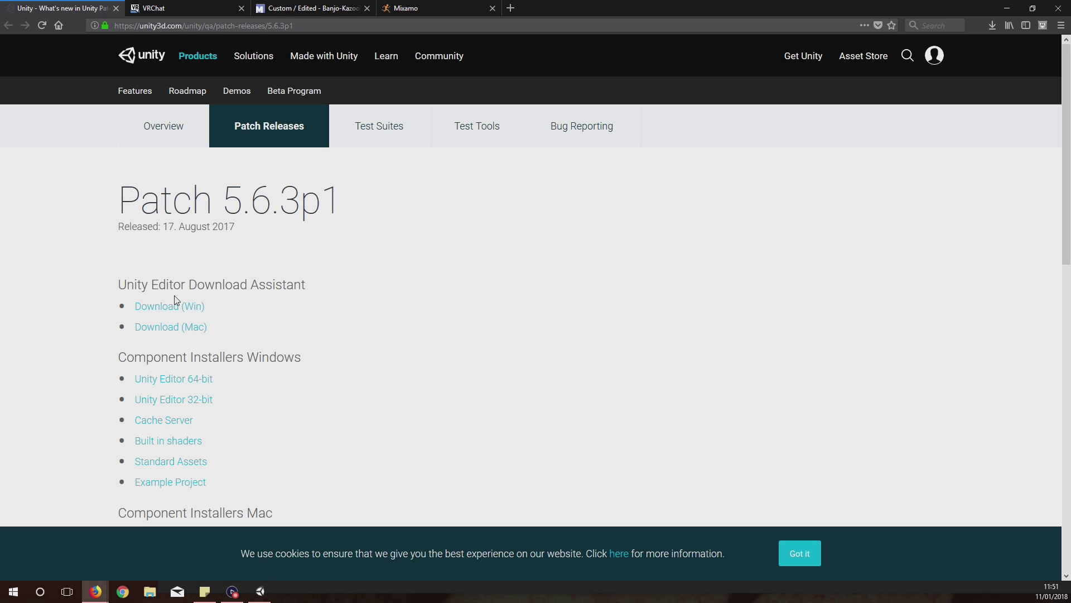
- Scroll the VRChat site to its Download for Windows section, then check the Banjo-Kazooie model page
click(146, 7)
scroll(409, 318, up, 10)
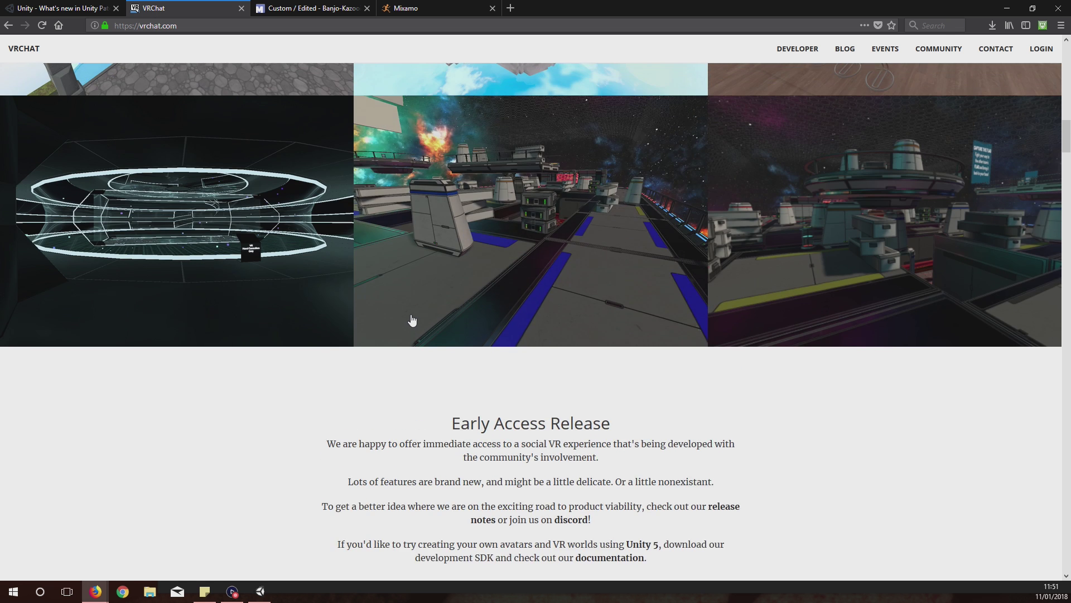
scroll(425, 338, down, 10)
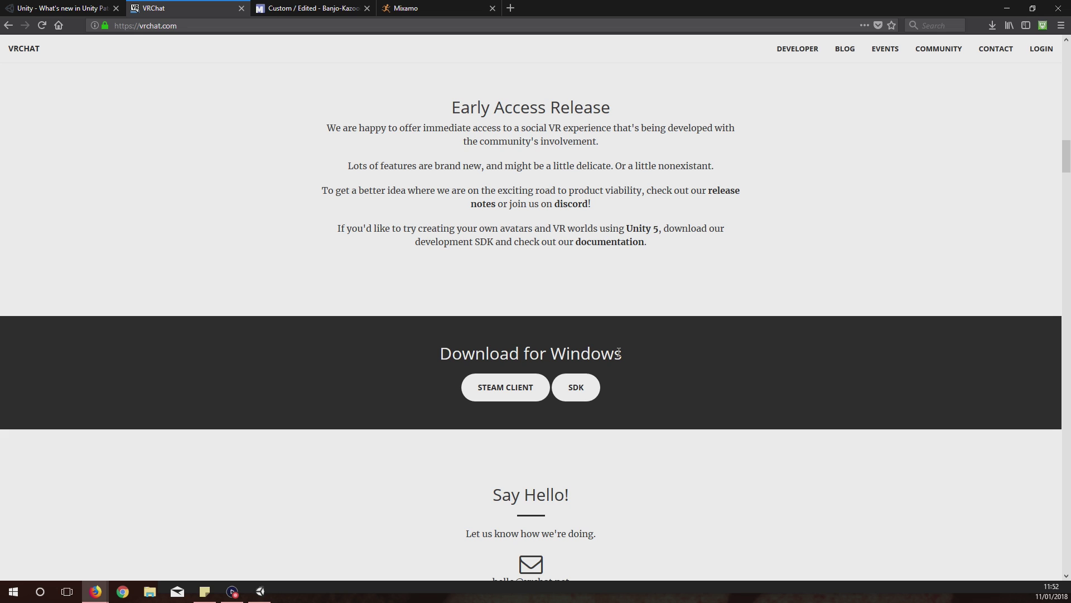
click(352, 7)
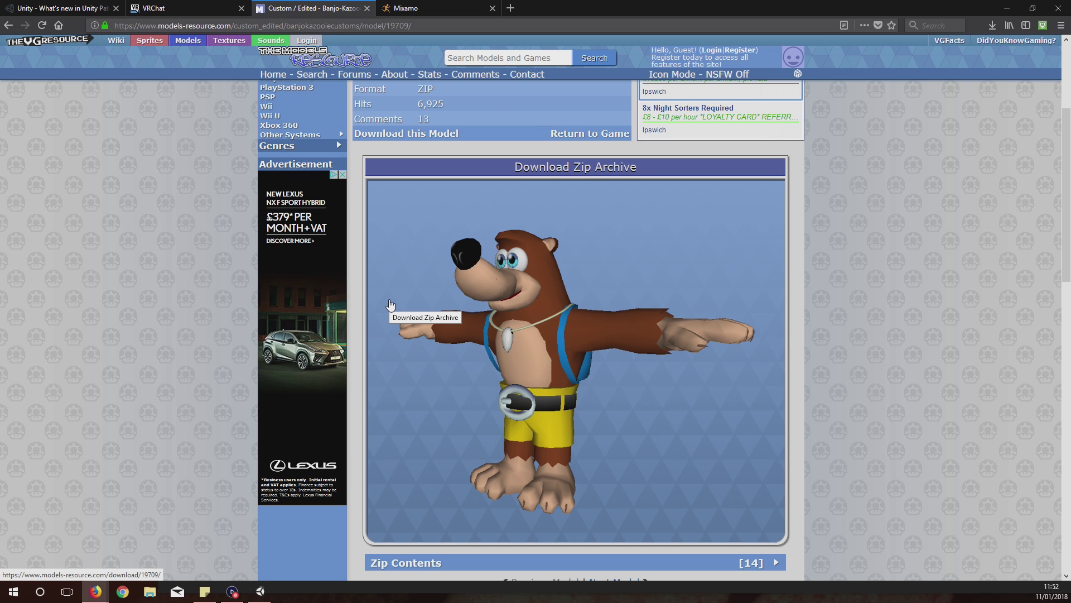
- Scroll through the Banjo-Kazooie model page, then go to Mixamo's Upload a Character dialog
scroll(390, 304, up, 3)
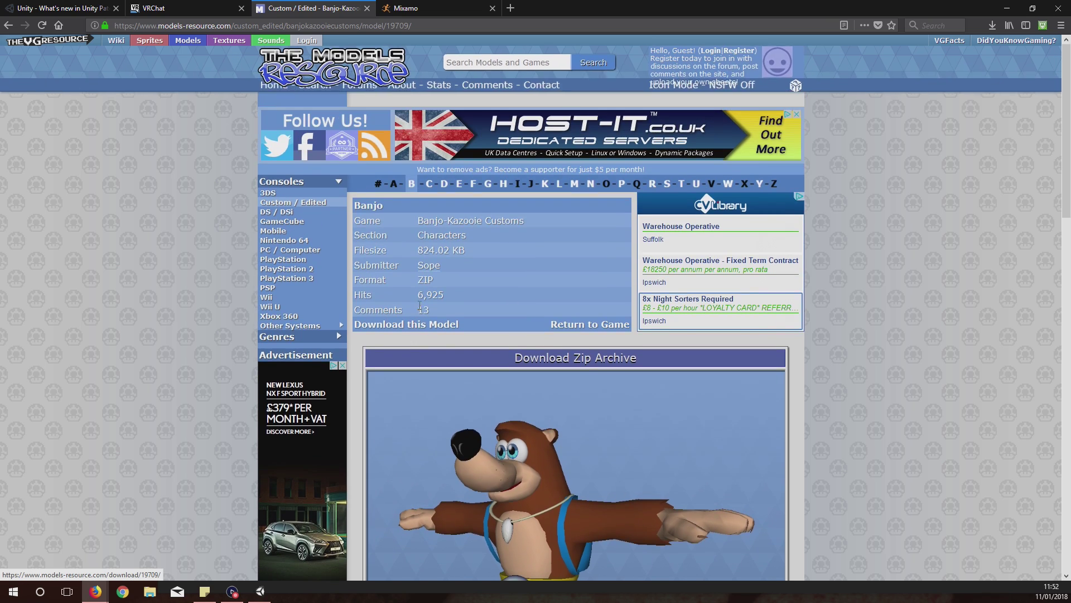
scroll(521, 373, down, 2)
scroll(522, 374, down, 2)
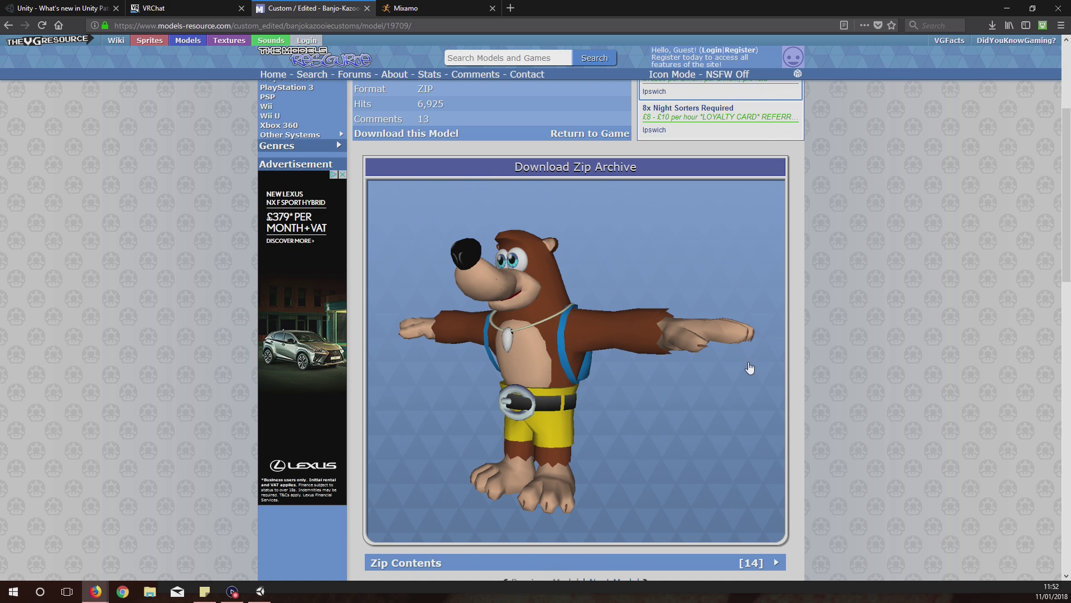
click(429, 5)
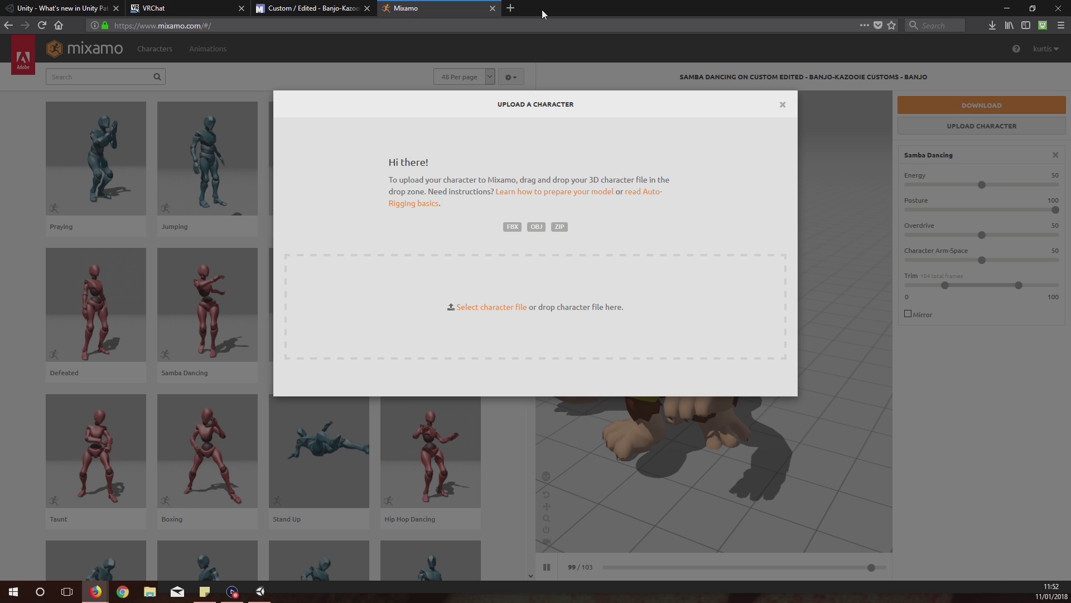
- Drag the Banjo-Kazooie Customs zip from Firefox's downloads into Mixamo's upload area to reach marker placement
drag(541, 9, 595, 21)
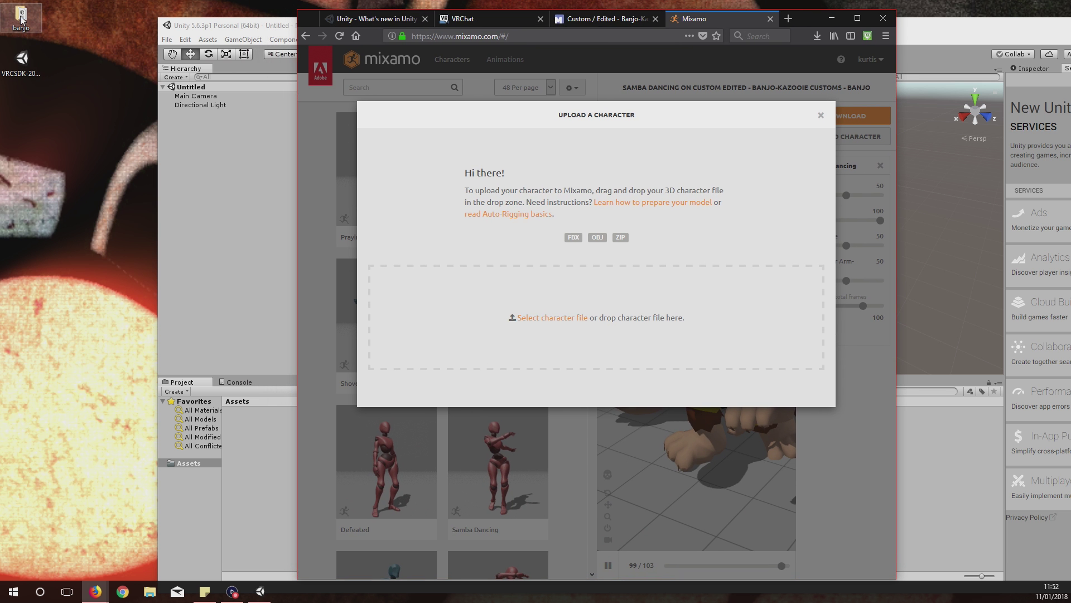
double_click(802, 19)
click(992, 25)
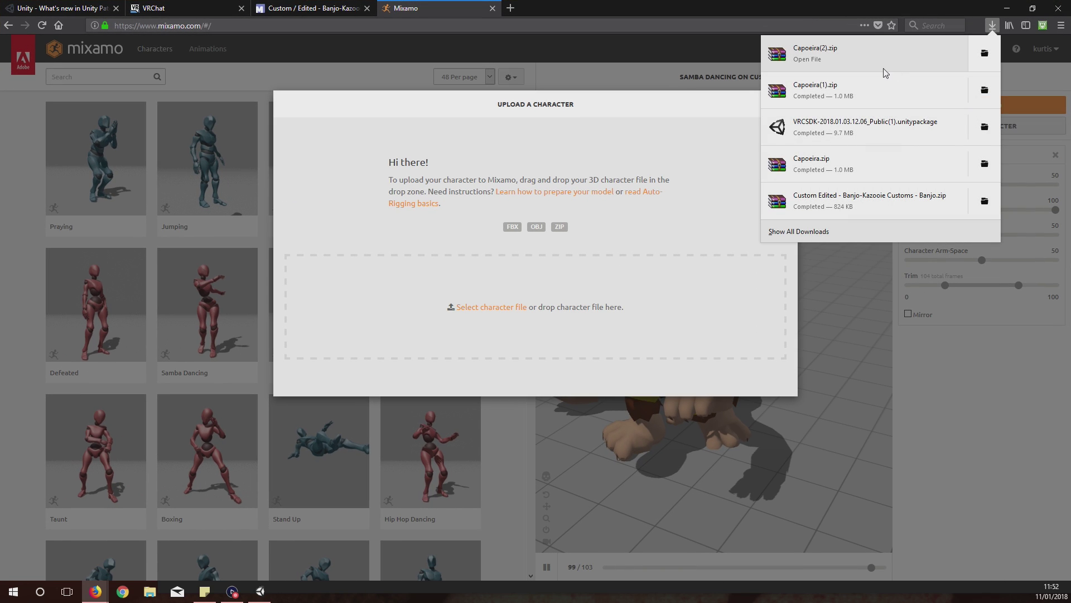
drag(874, 202, 578, 292)
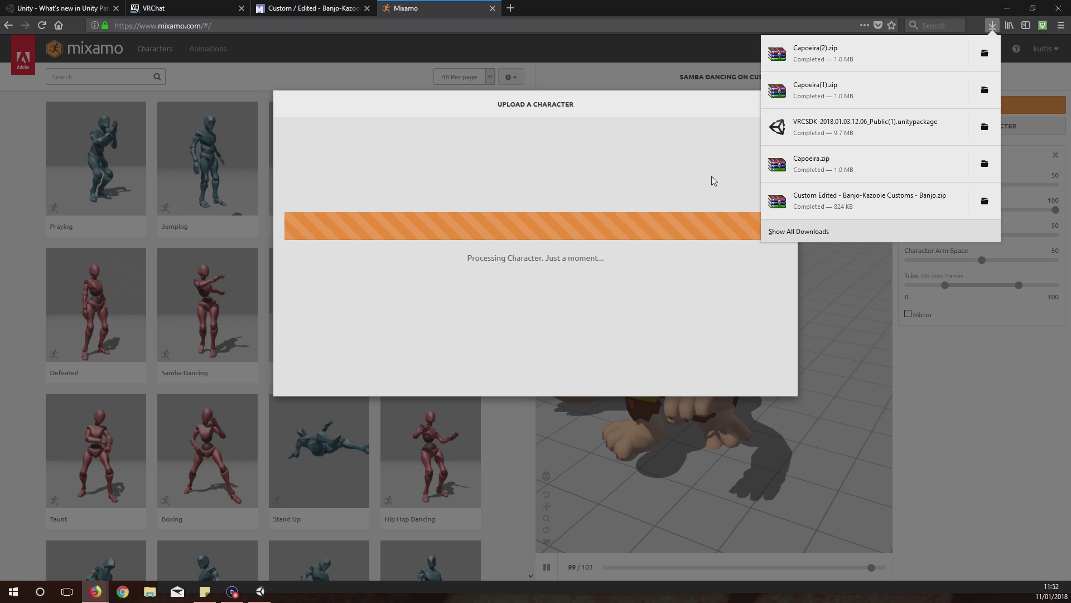
click(993, 28)
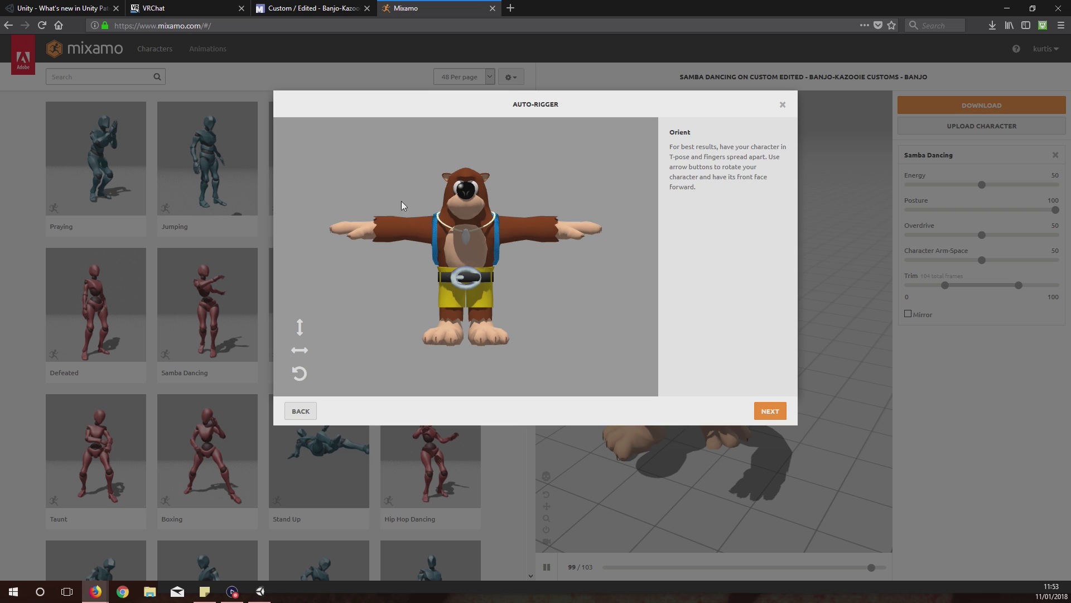
click(769, 410)
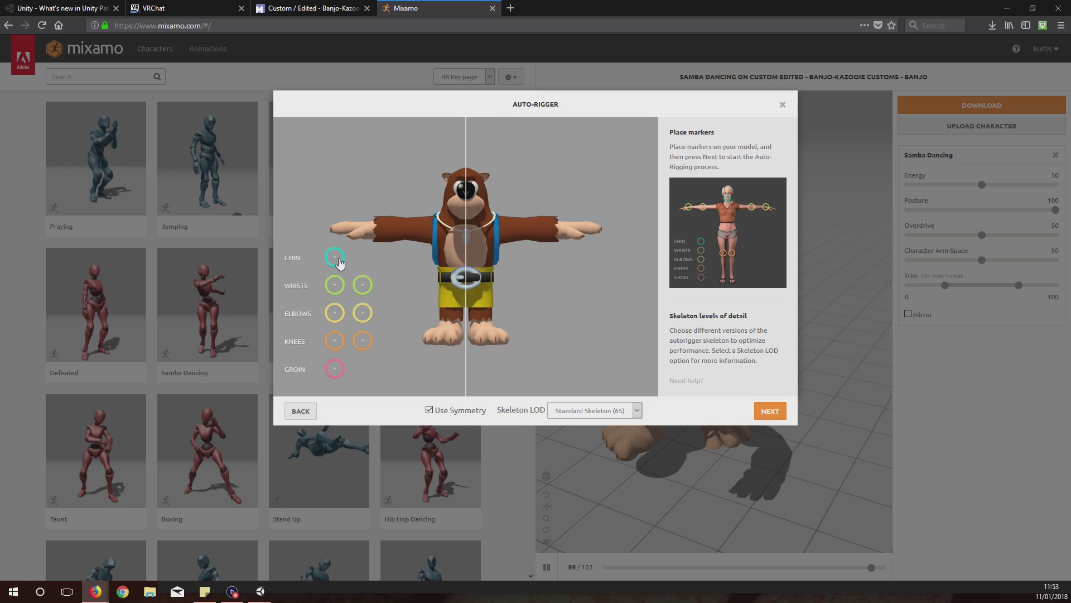
- Place the chin, wrist, elbow, knee and groin markers on Banjo, auto-rig, and accept the result
mouse_move(339, 261)
mouse_down()
mouse_move(351, 246)
mouse_move(443, 240)
mouse_move(466, 223)
mouse_up()
drag(343, 292, 372, 230)
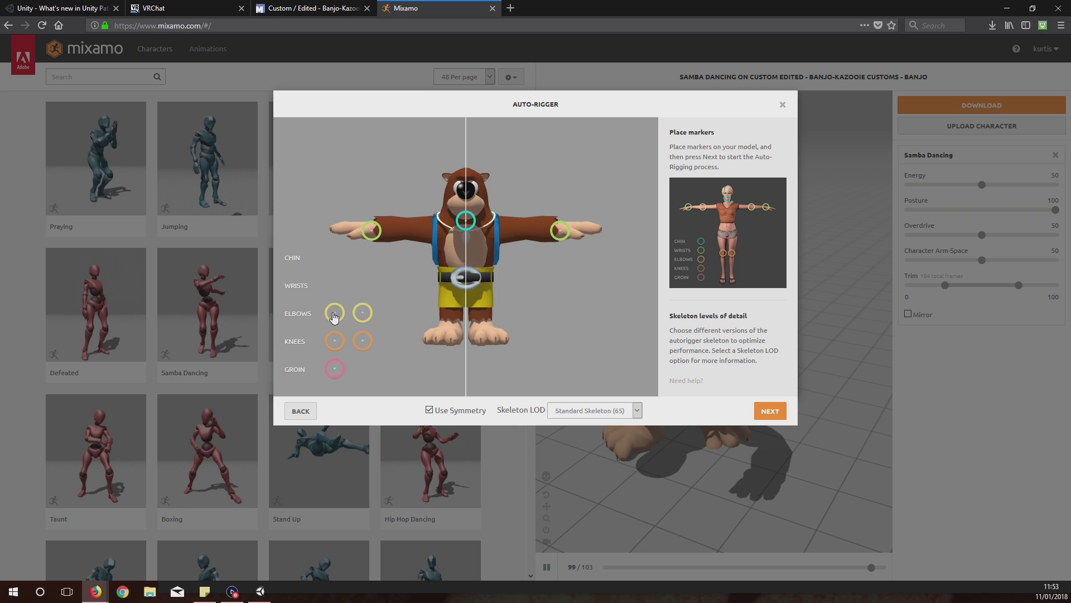
mouse_move(334, 317)
mouse_down()
mouse_move(407, 251)
mouse_move(406, 229)
mouse_up()
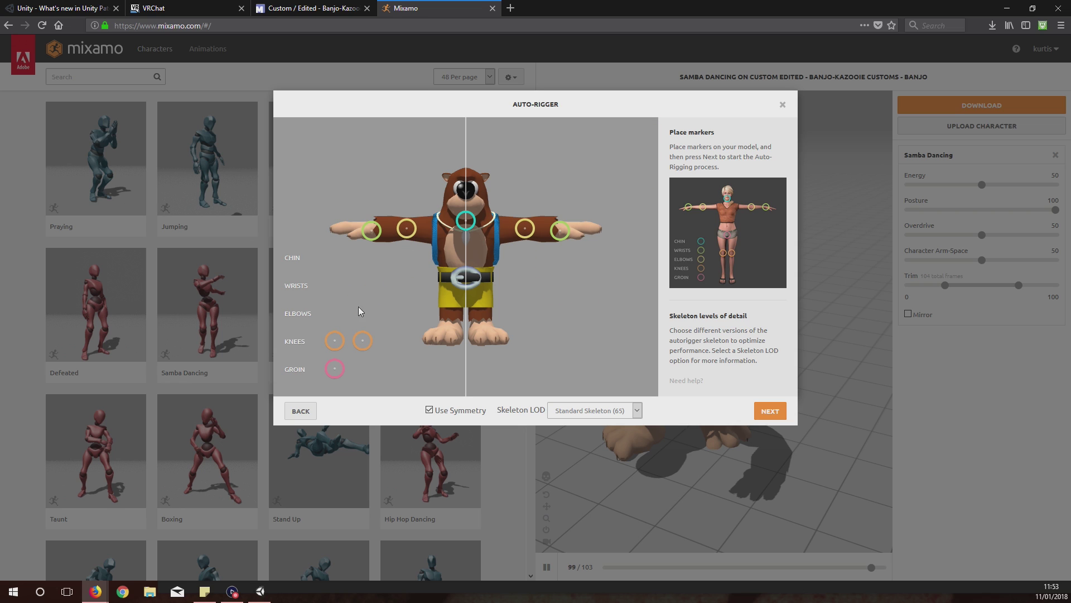
drag(330, 344, 449, 306)
mouse_move(327, 366)
mouse_down()
mouse_move(443, 305)
mouse_move(466, 278)
mouse_up()
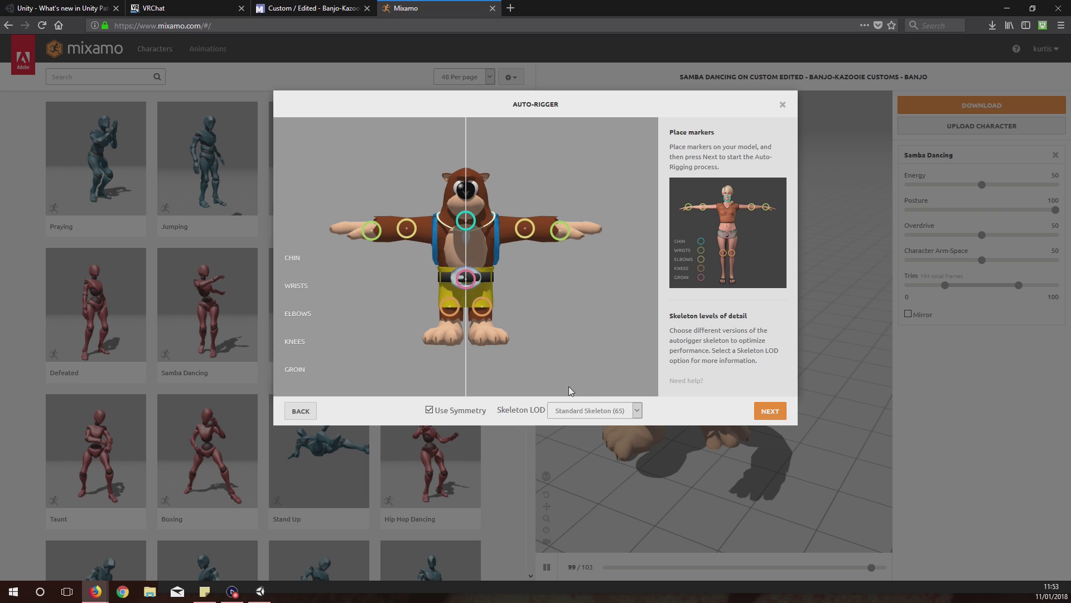
click(767, 412)
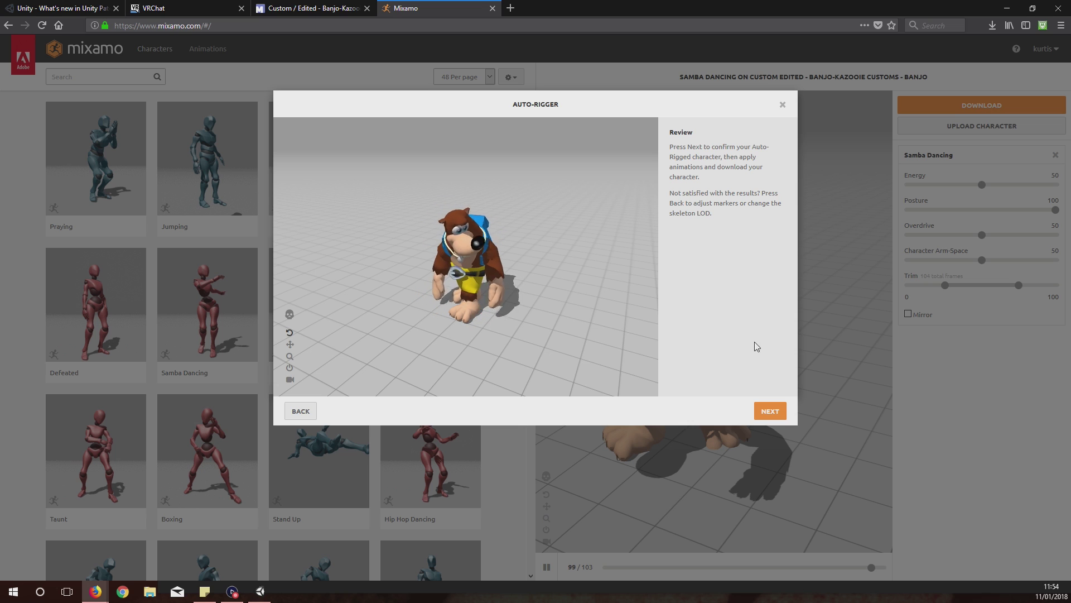
click(783, 410)
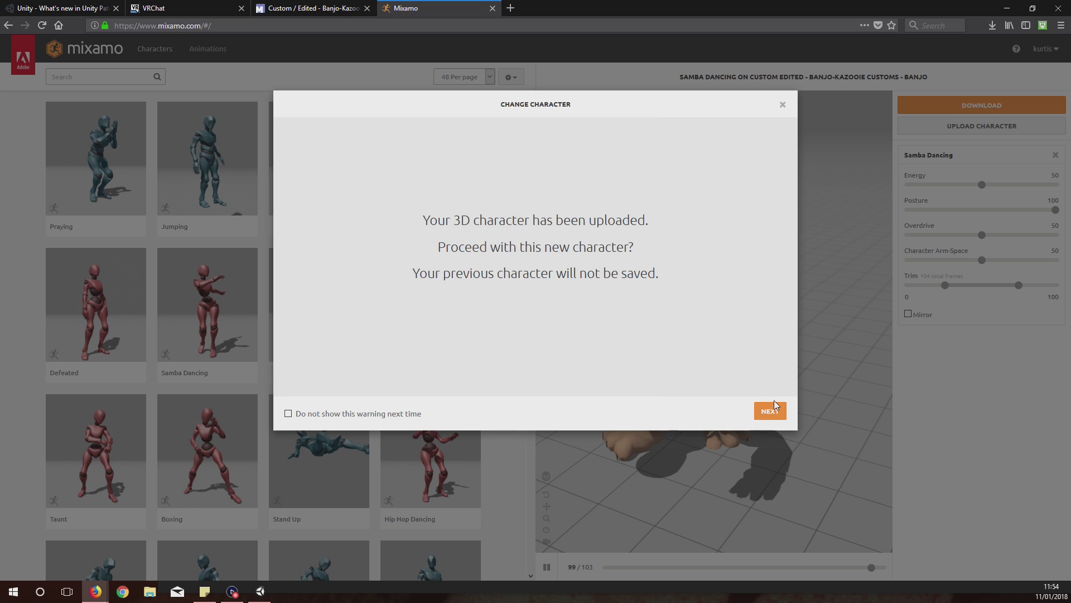
- Make Banjo the character, apply Capoeira, and download it as Collada (.dae) with skin at 30 fps
click(771, 410)
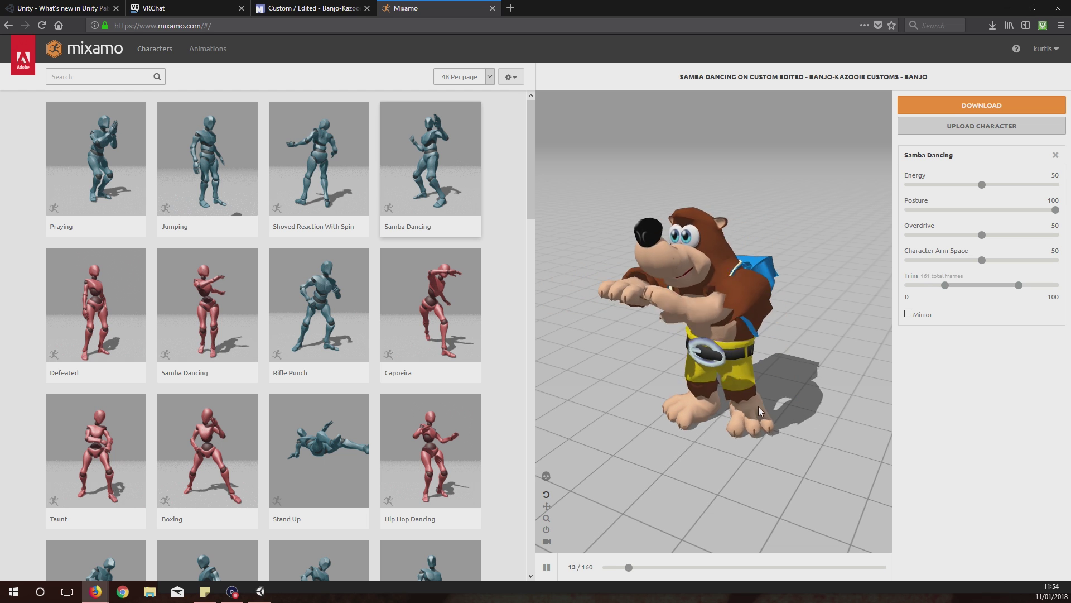
click(434, 319)
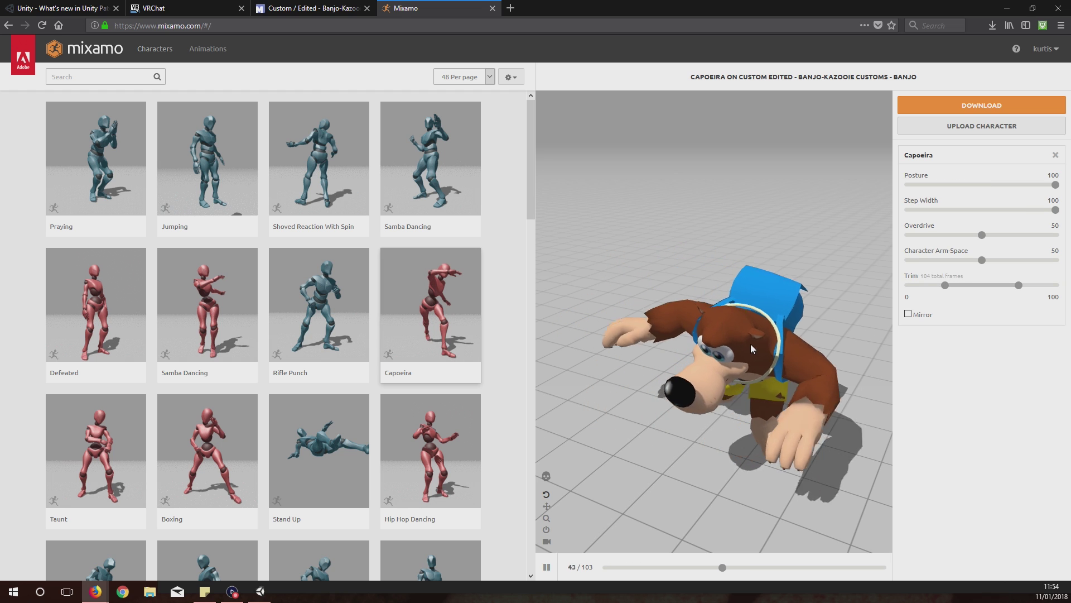
click(972, 107)
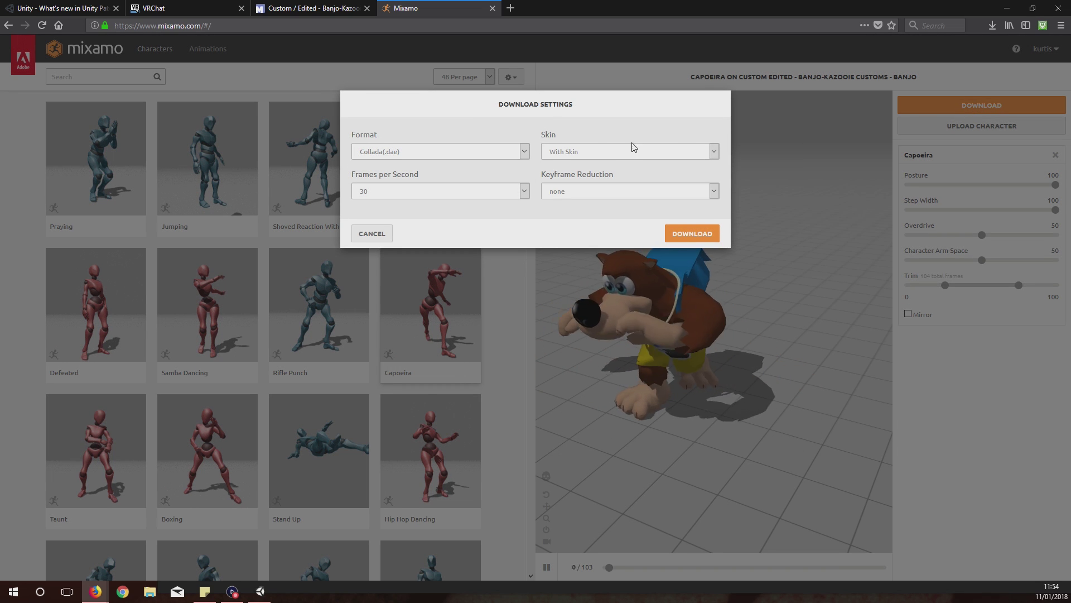
click(442, 153)
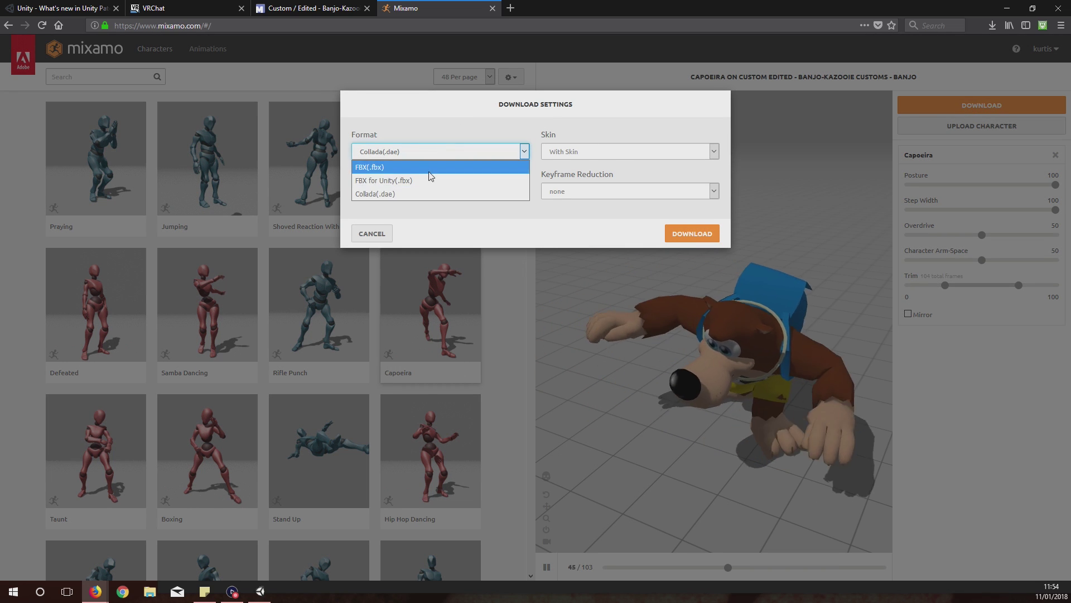
click(397, 193)
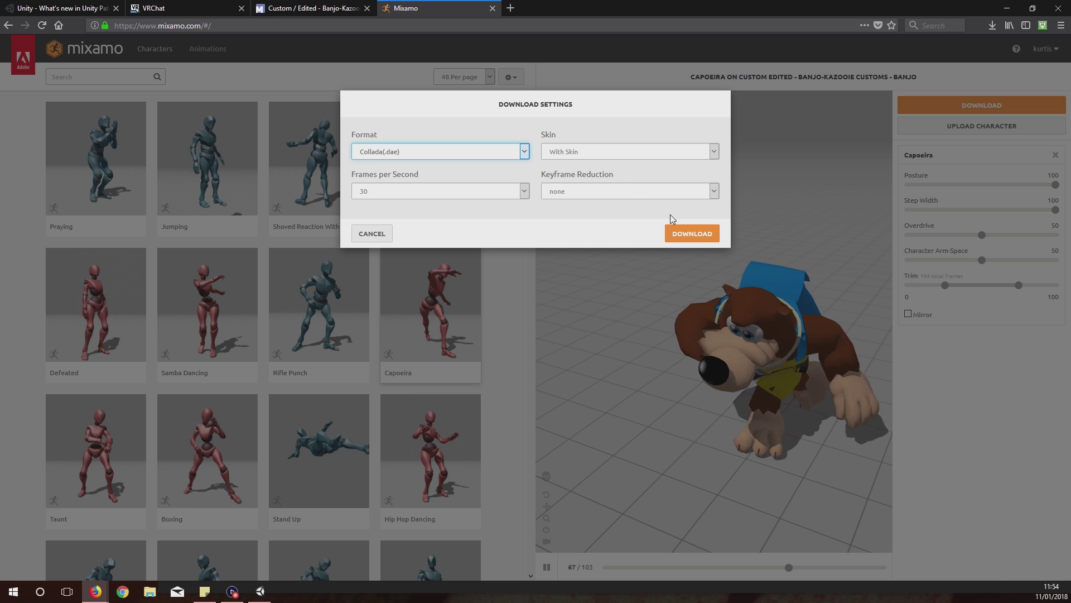
click(681, 233)
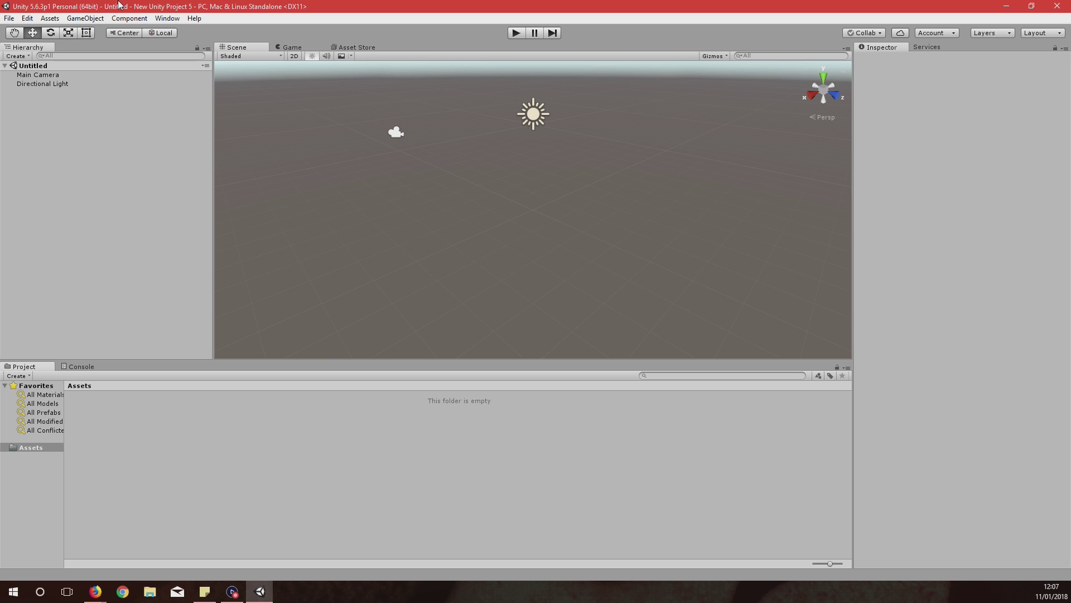
- Drag the VRCSDK unitypackage from the desktop into Assets and import all its files
double_click(119, 5)
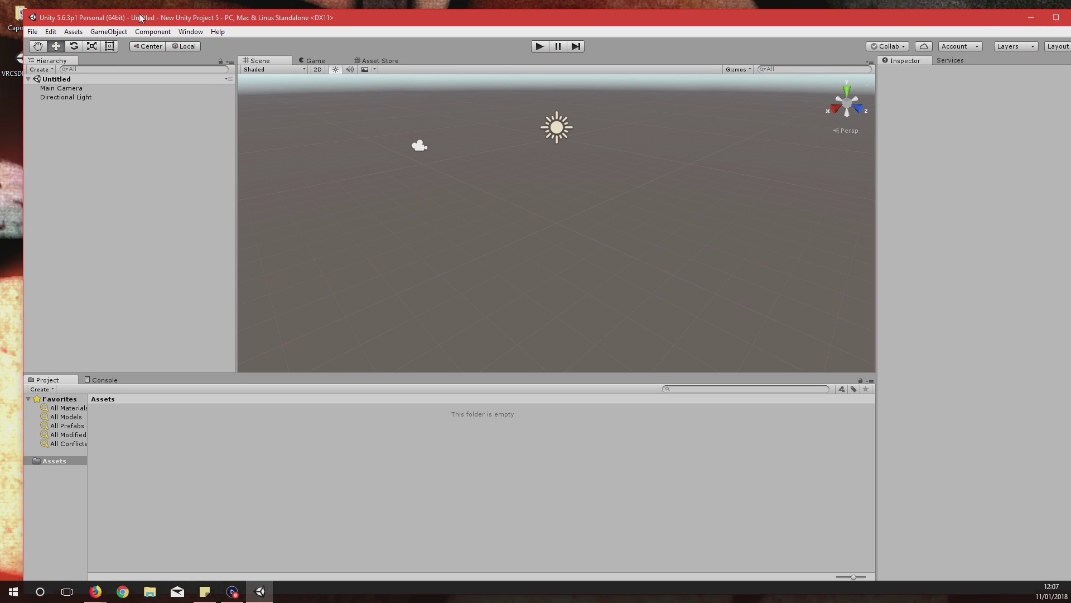
click(22, 62)
drag(23, 61, 195, 435)
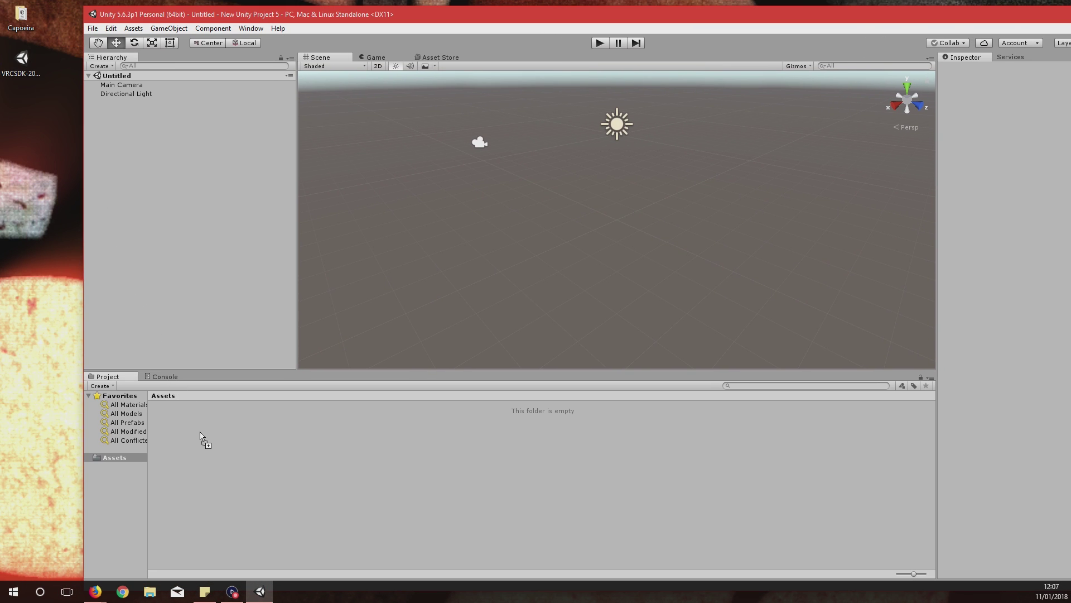
drag(202, 434, 202, 432)
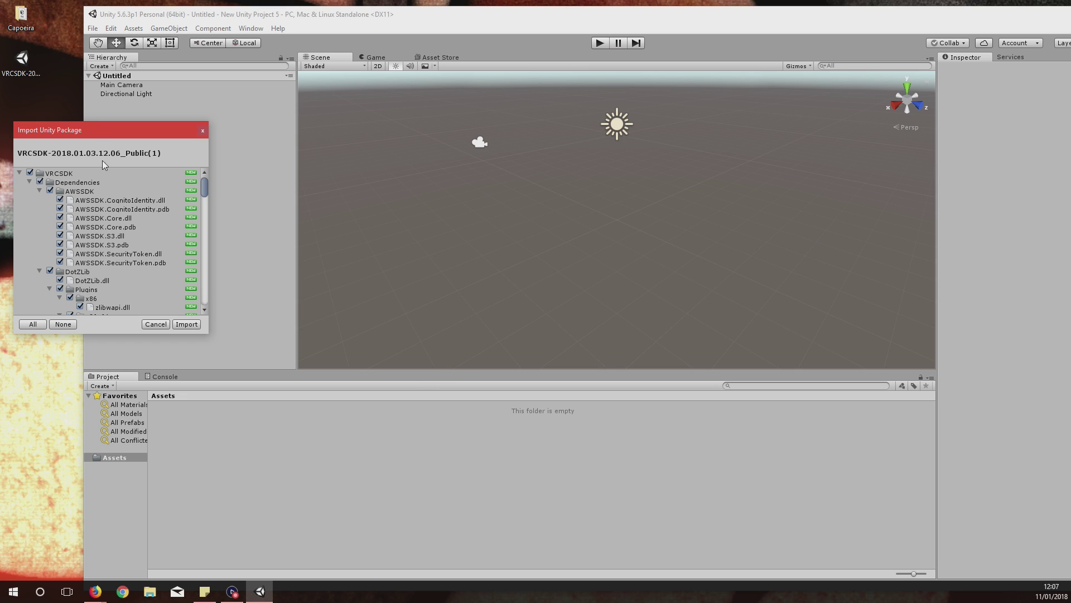
click(186, 325)
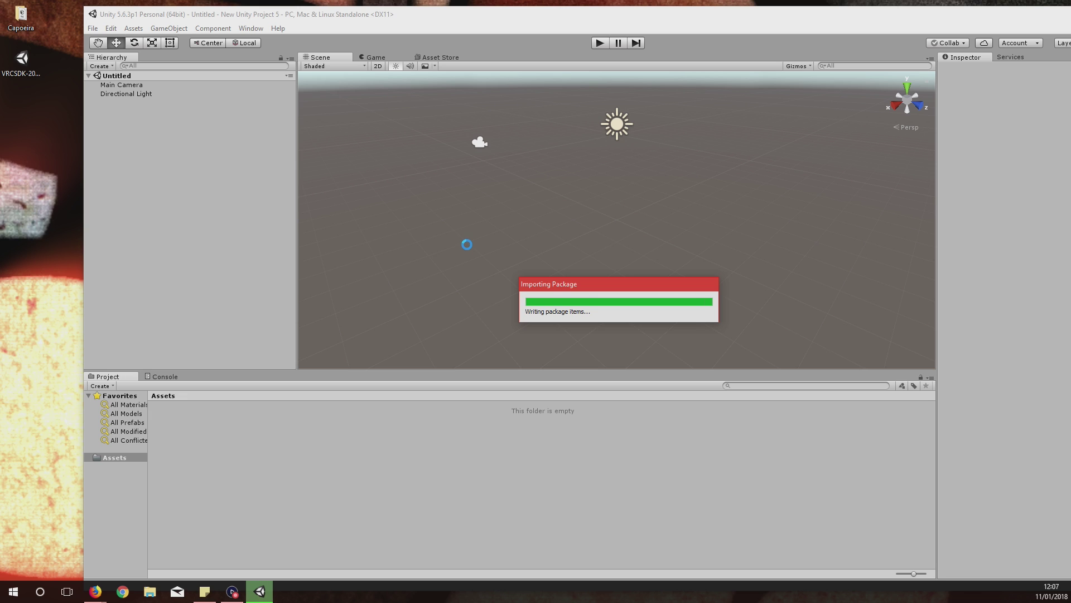
double_click(361, 15)
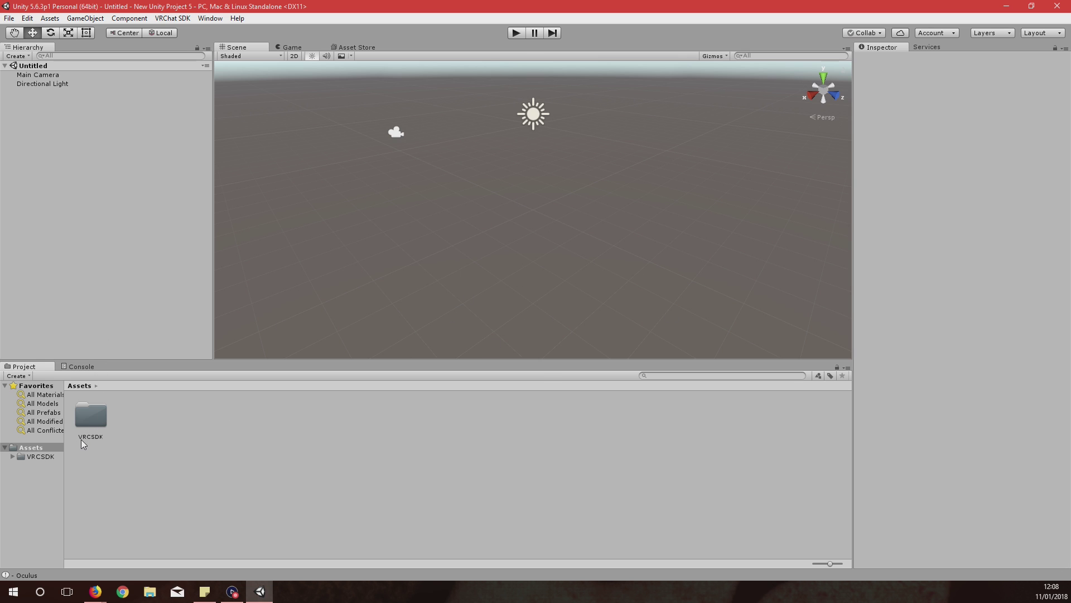
click(170, 21)
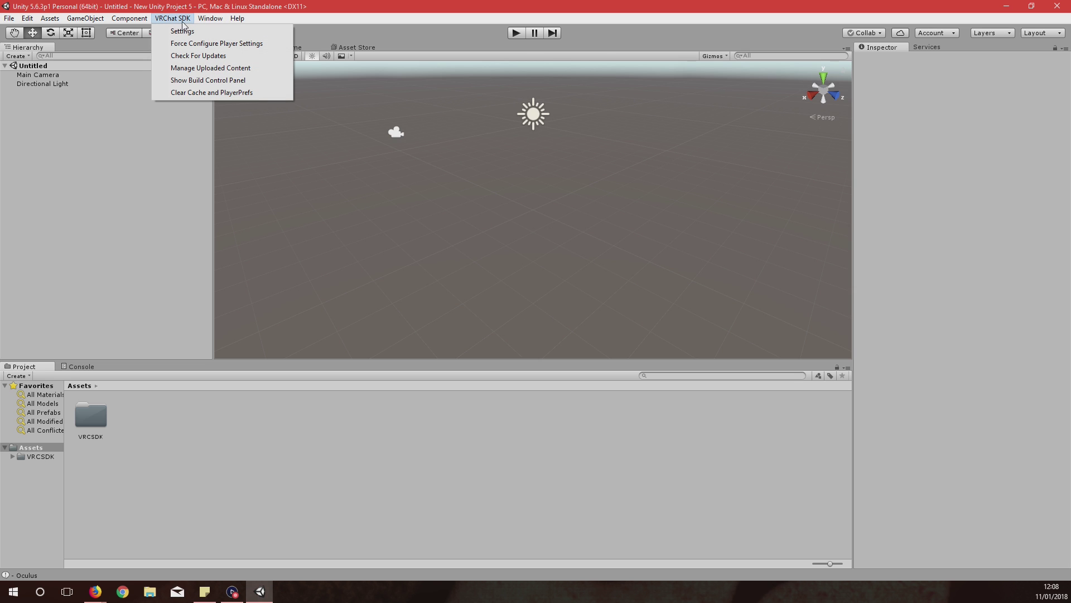
click(183, 31)
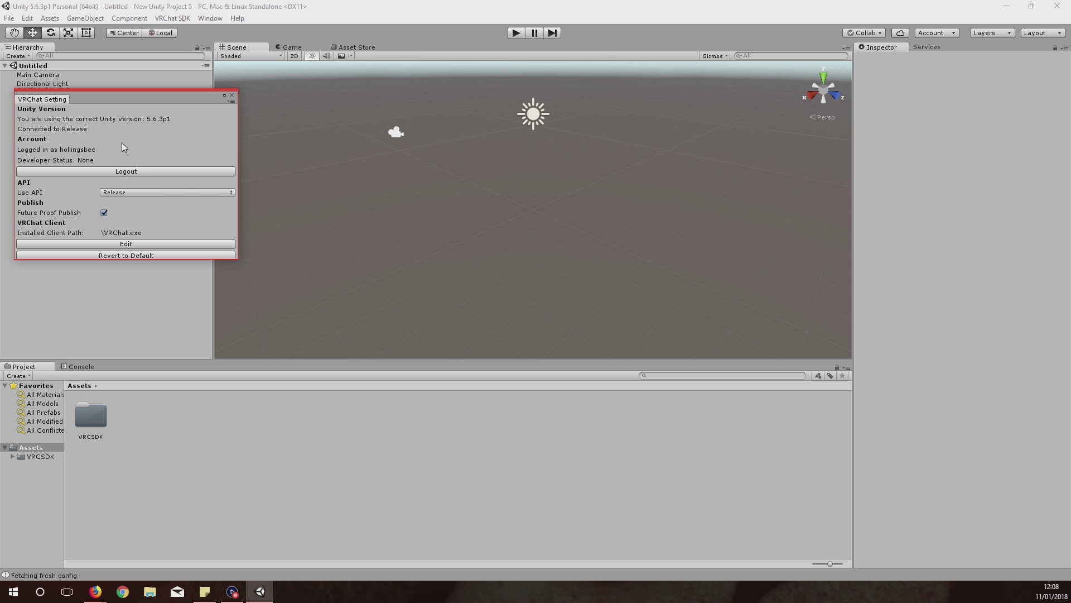
click(233, 98)
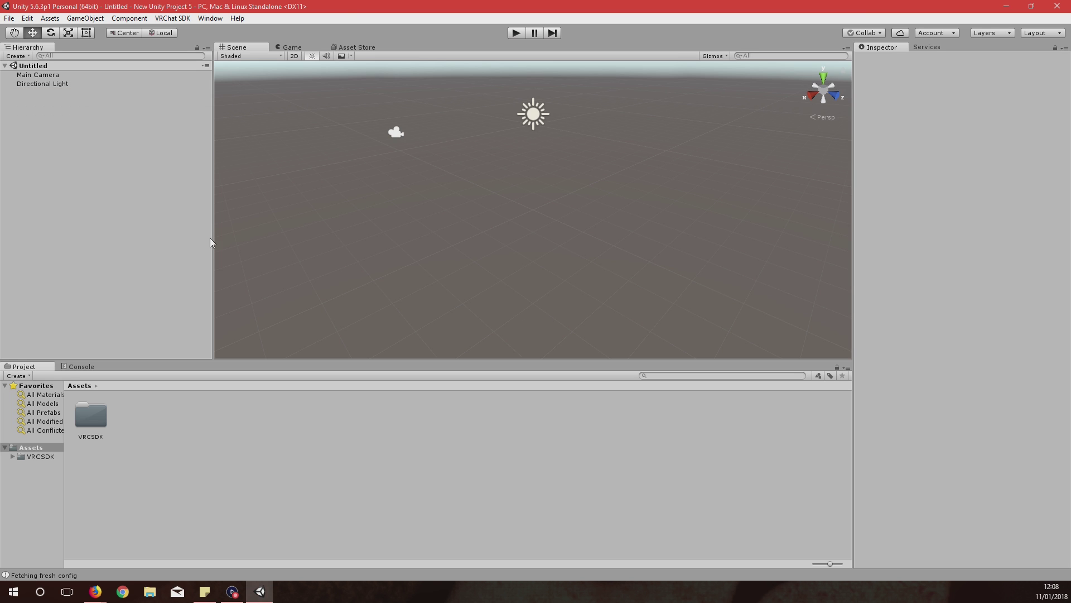
- Drag the Capoeira folder from the desktop into the project's Assets
drag(238, 5, 355, 9)
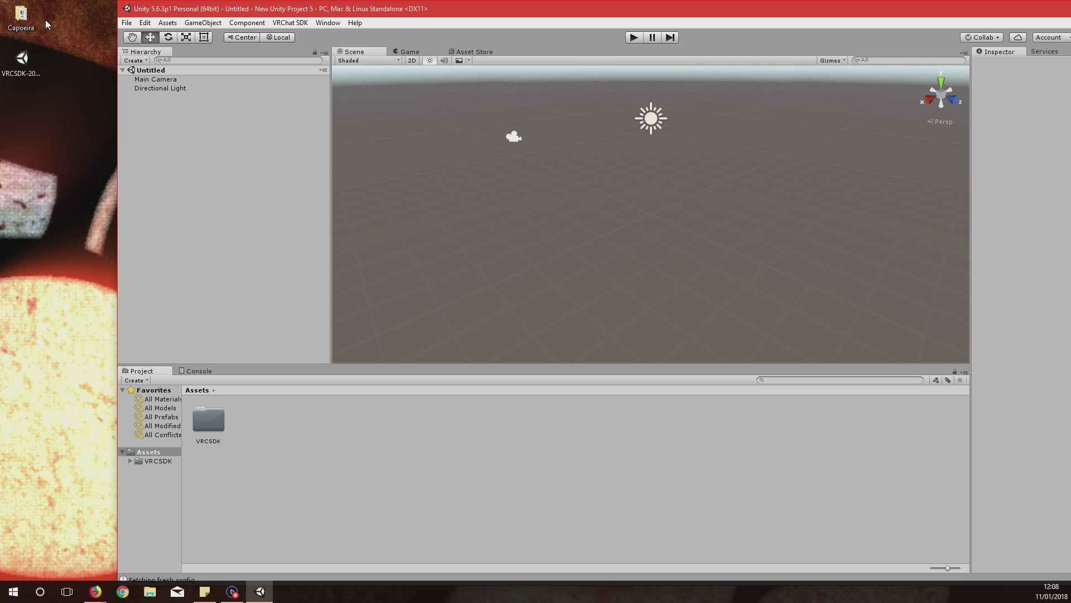
drag(23, 17, 256, 426)
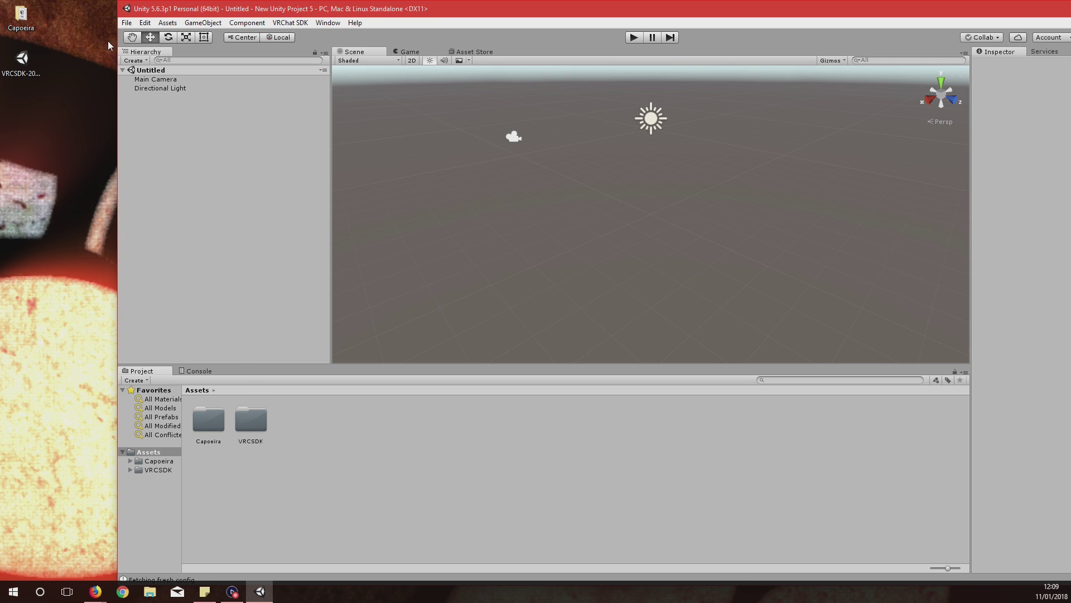
double_click(314, 10)
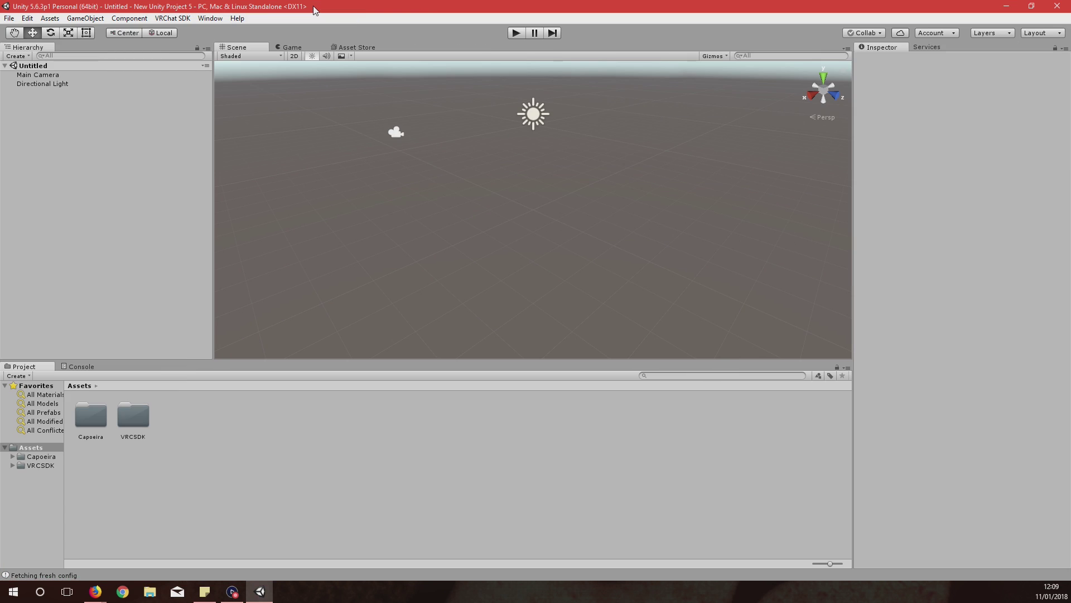
- Load the Example-Avatar scene from VRCSDK > Examples > Scenes into the Hierarchy
double_click(134, 415)
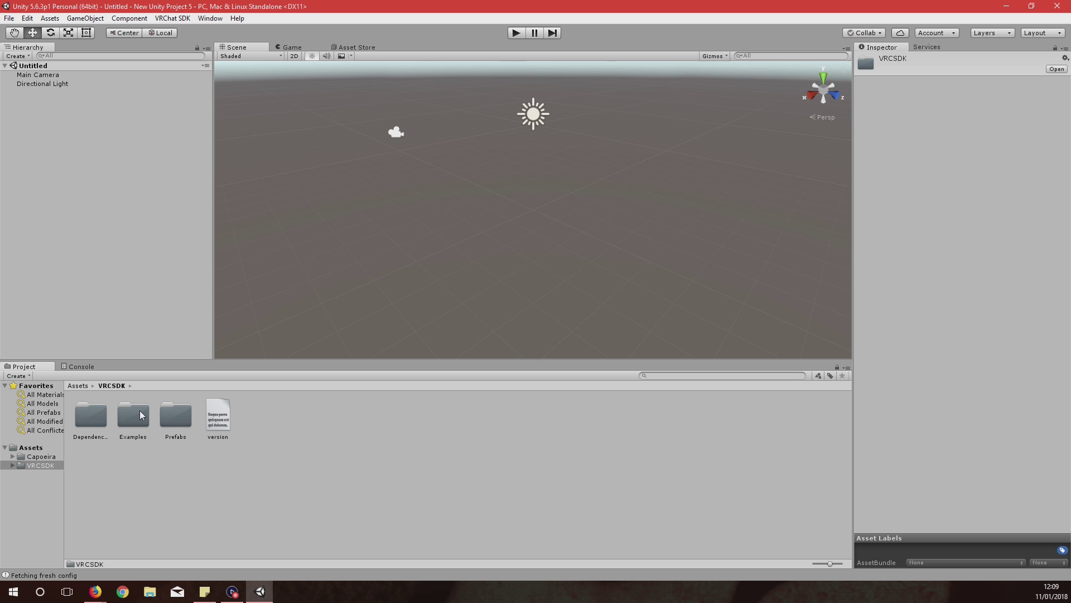
double_click(141, 415)
double_click(141, 415)
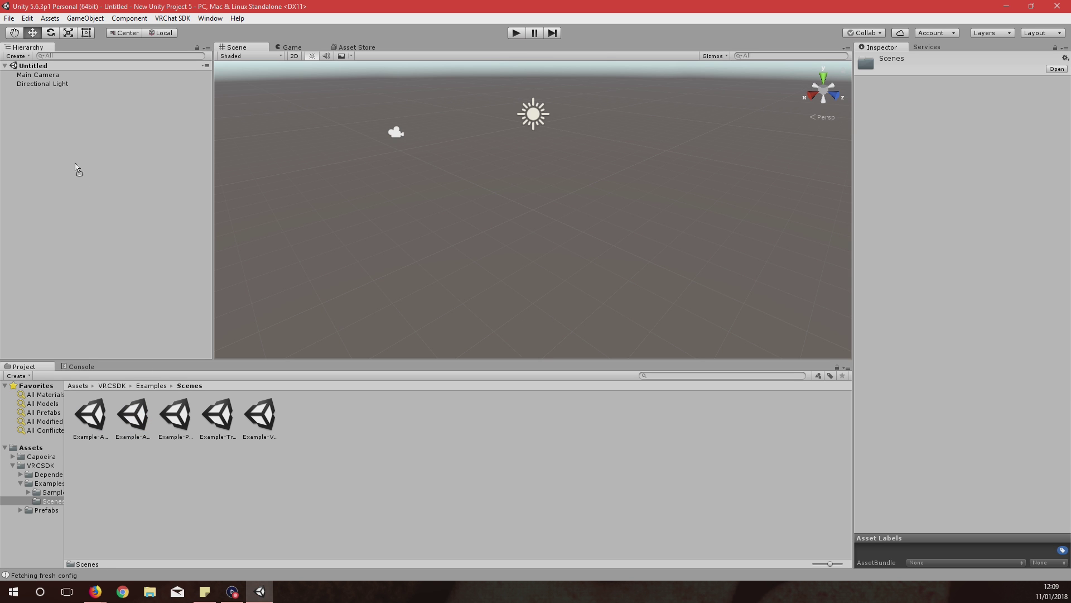
drag(61, 157, 61, 158)
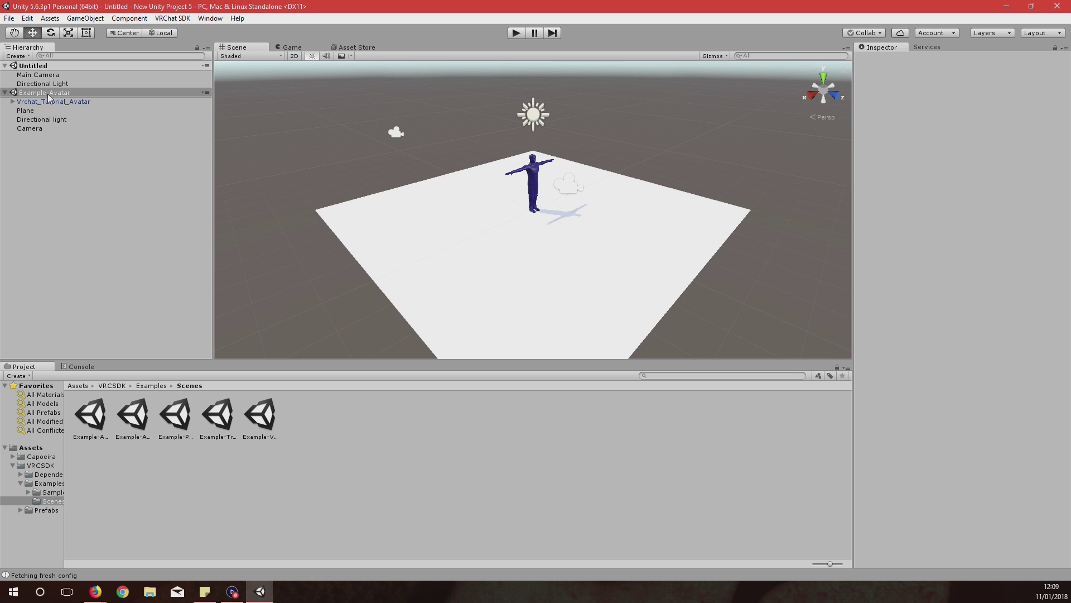
- Drag the Capoeira model from Assets/Capoeira into the Untitled scene and zoom out to see it
click(78, 387)
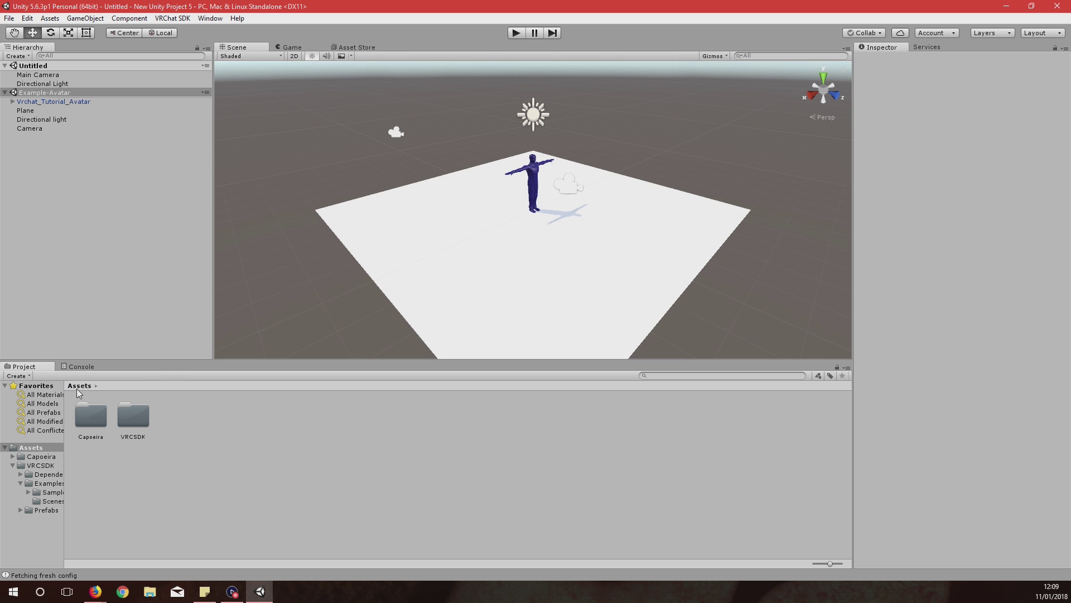
double_click(84, 417)
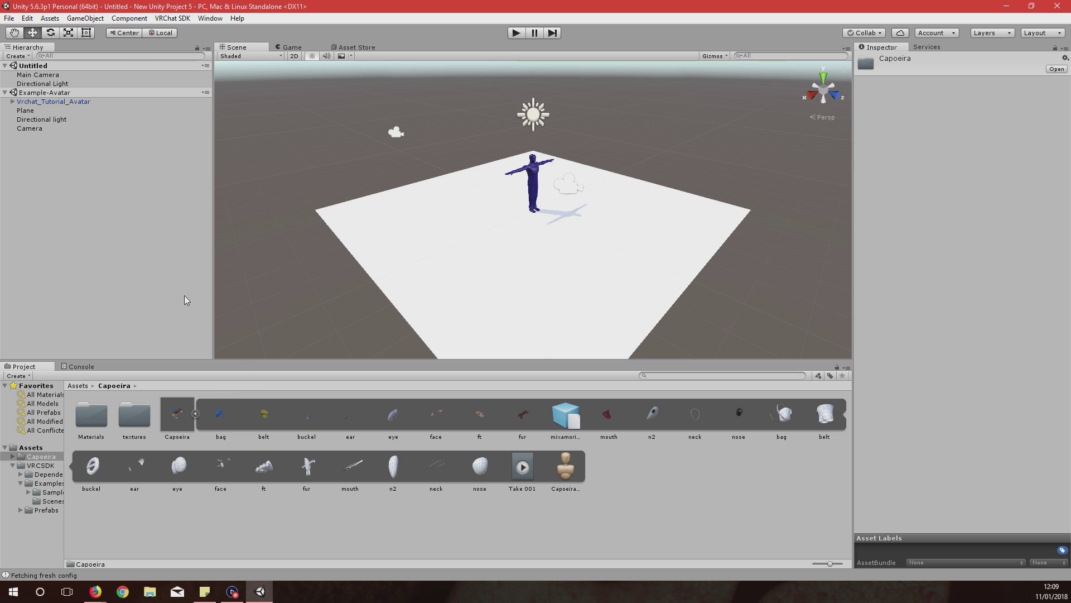
drag(171, 432, 49, 69)
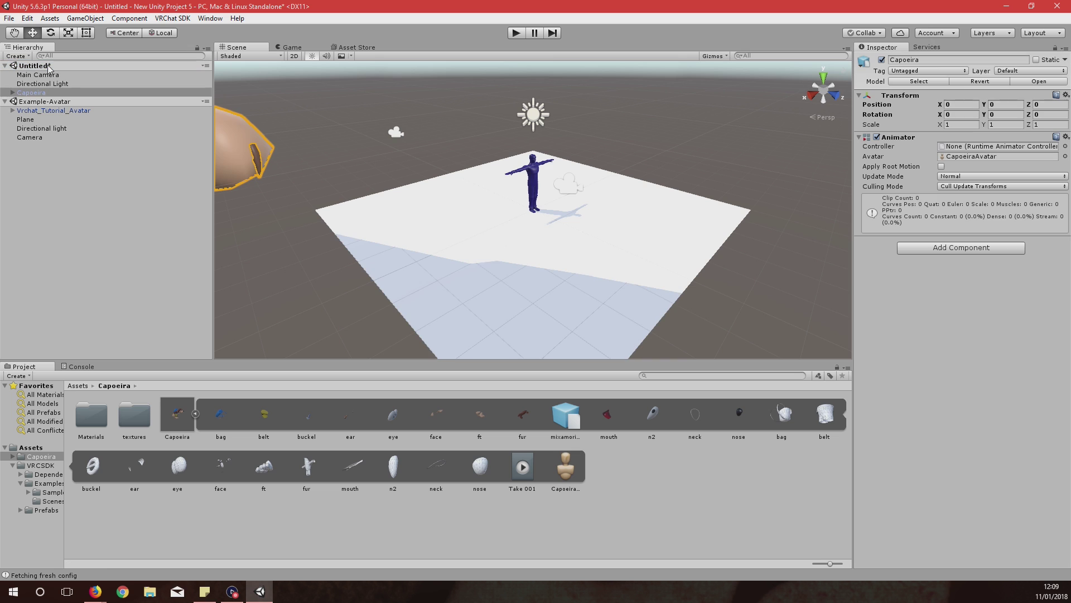
scroll(386, 236, down, 10)
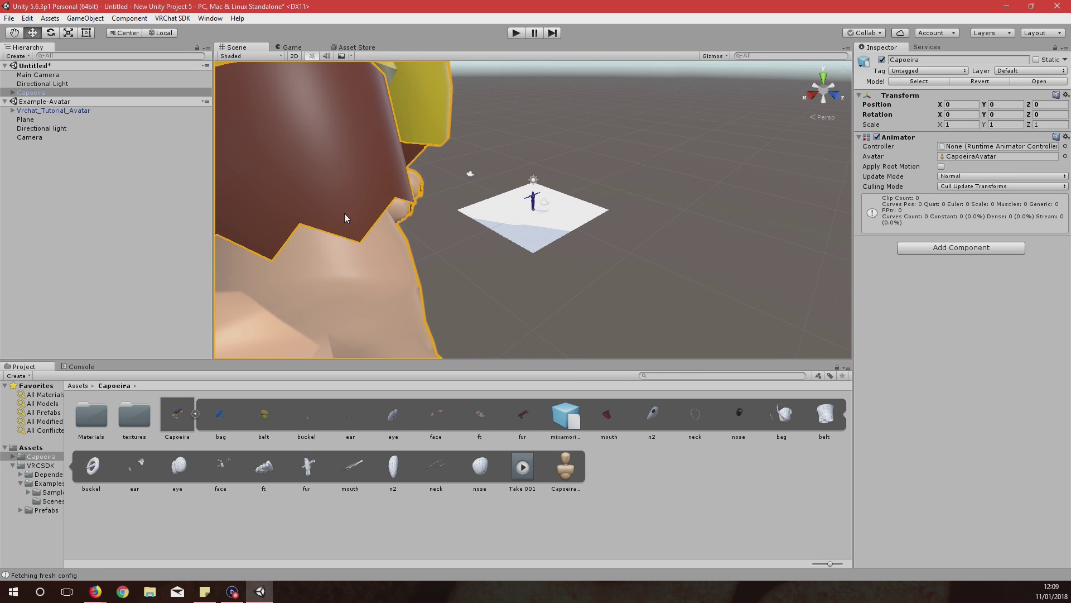
scroll(345, 218, down, 8)
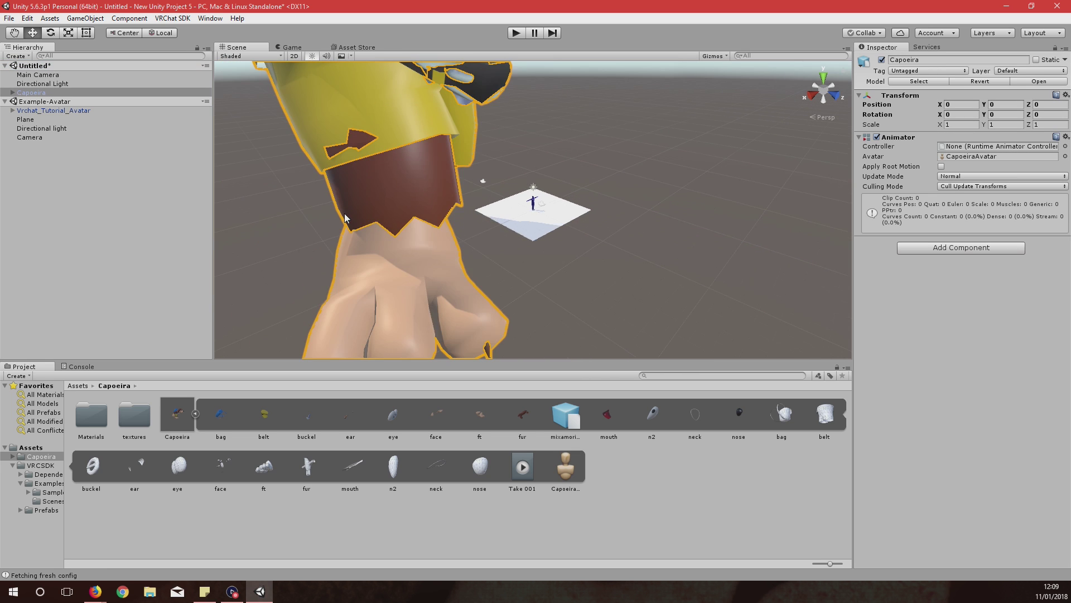
scroll(362, 222, down, 3)
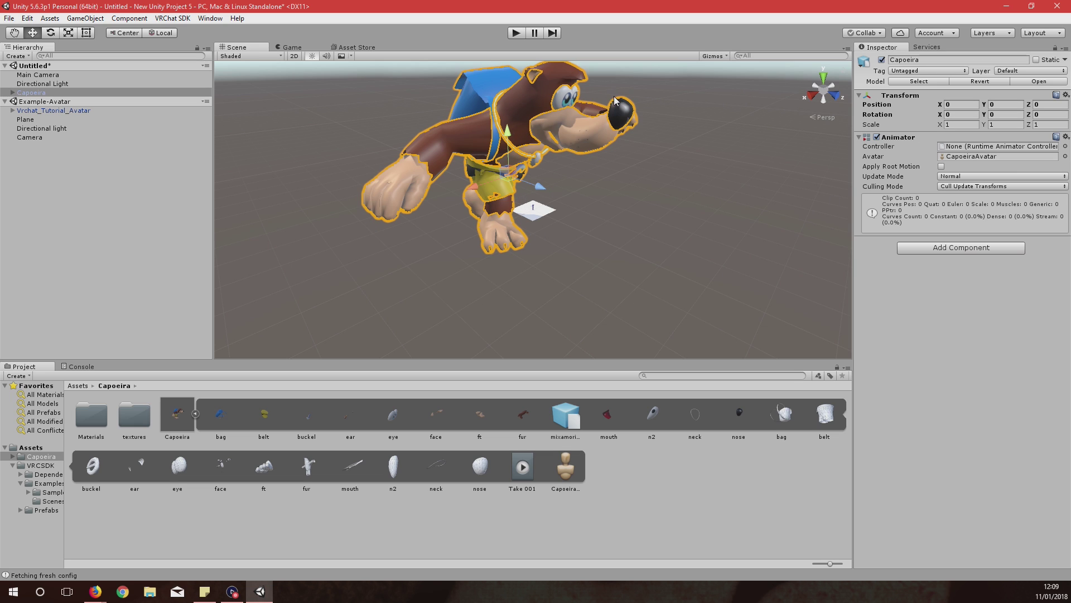
- Select the whole Capoeira model and set its scale to 0.1 on X, Y and Z
click(565, 122)
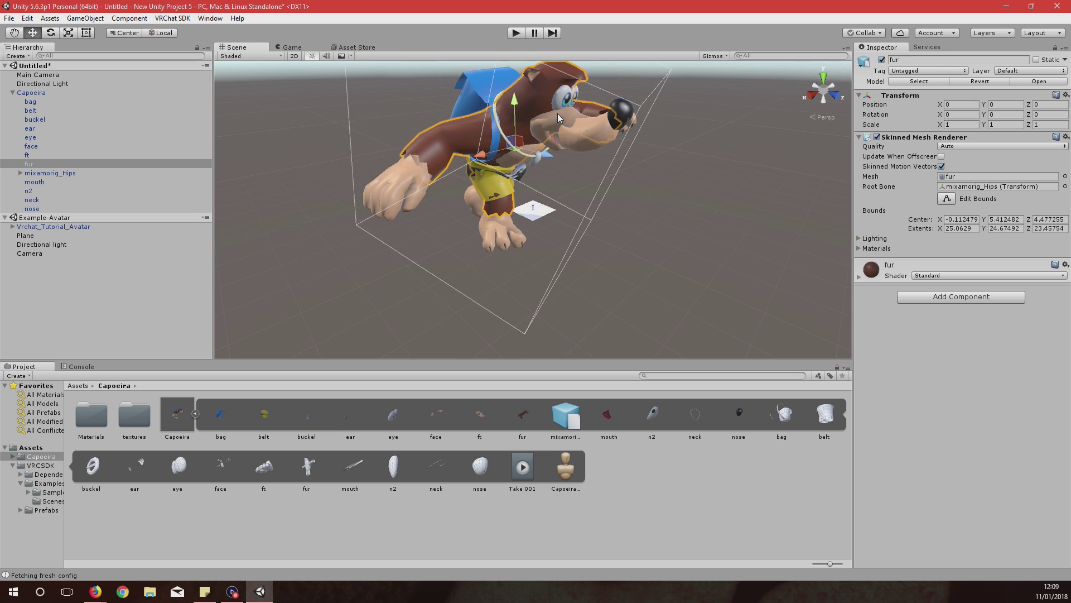
click(553, 101)
click(544, 100)
click(565, 110)
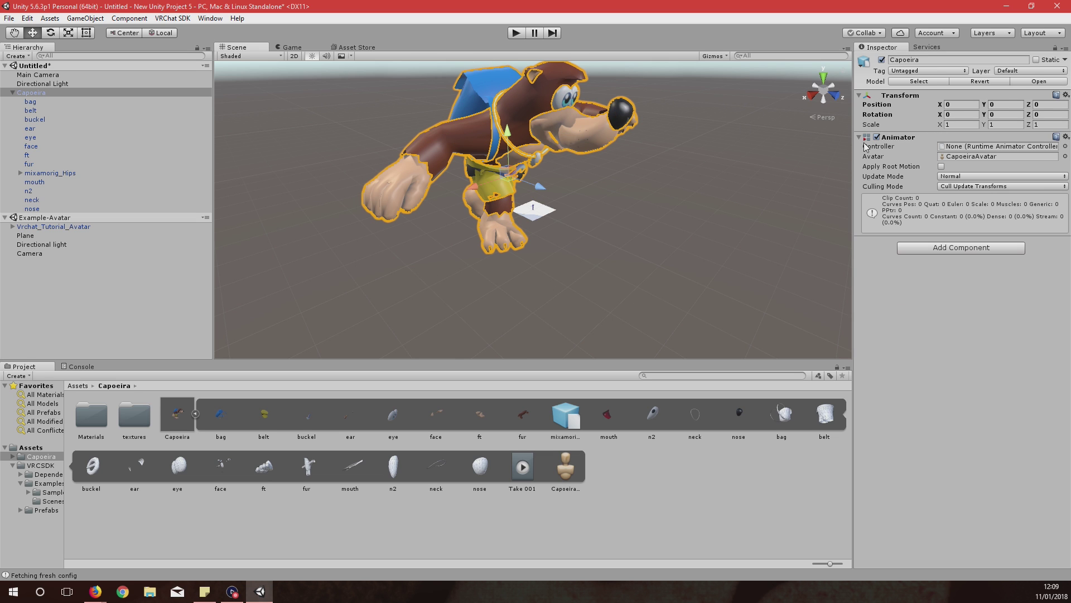
click(961, 125)
key(BackSpace)
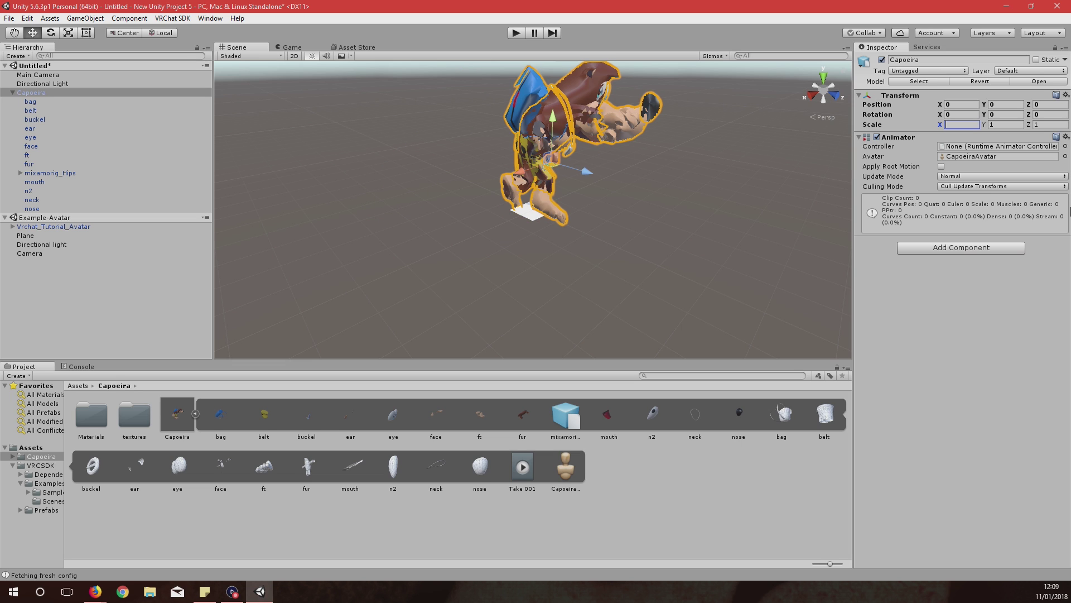
text(0.1)
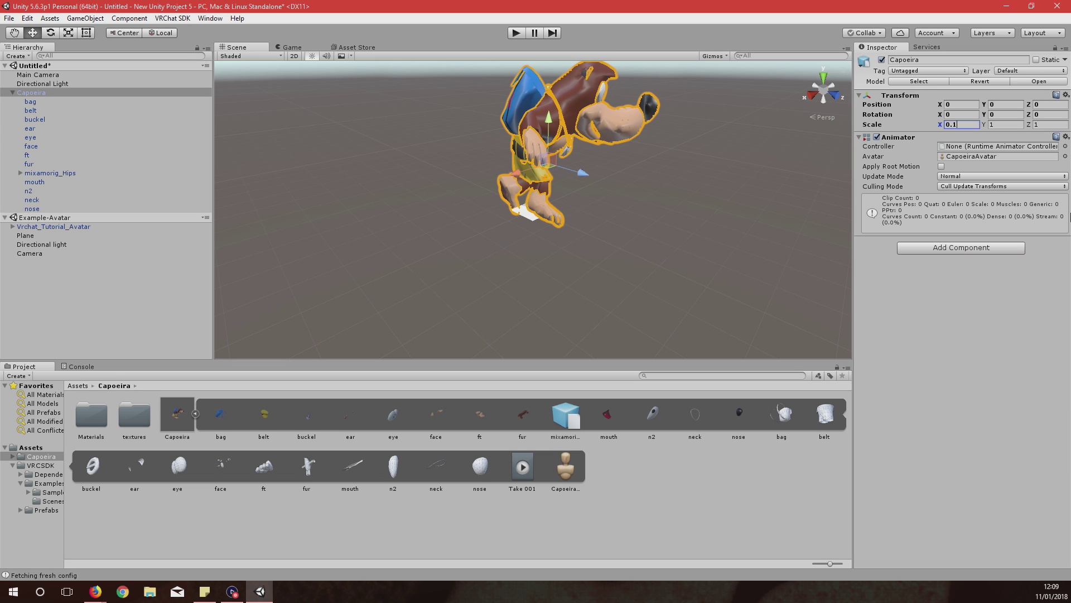
click(1009, 125)
text(0.1)
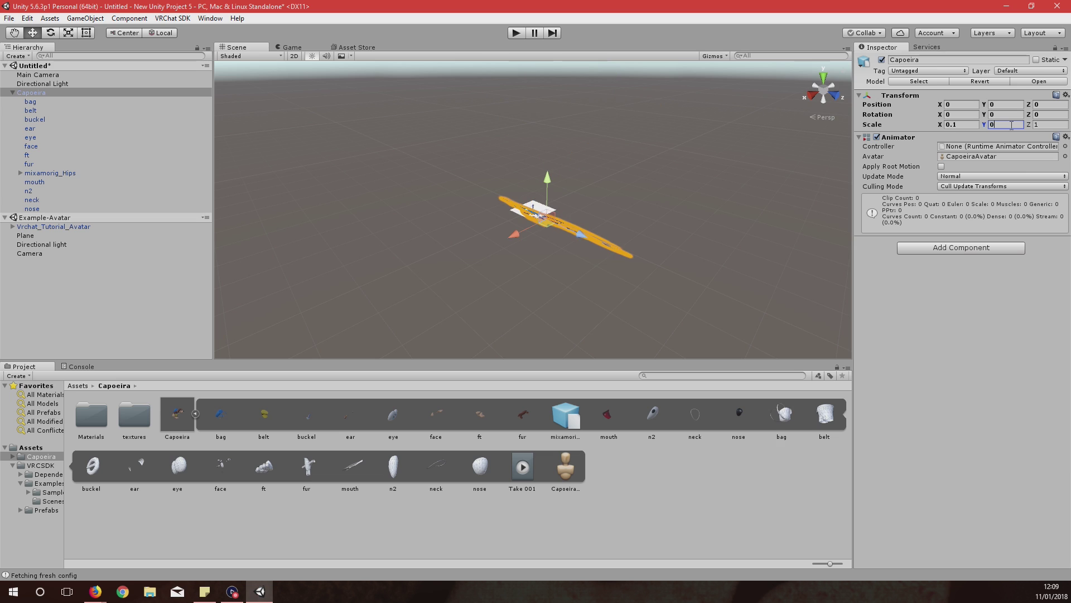
click(1040, 123)
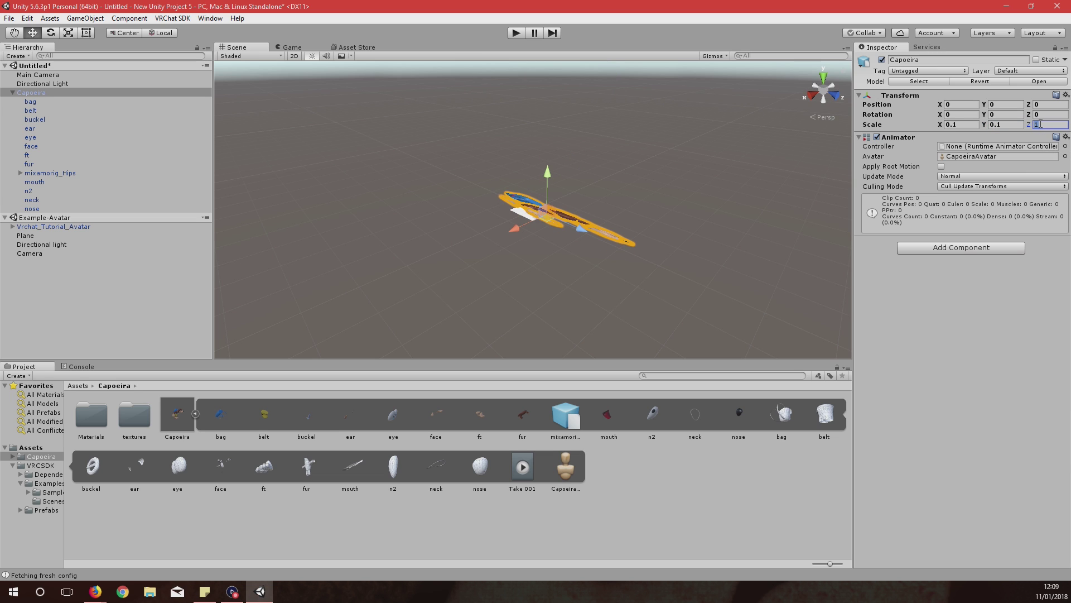
text(0.1)
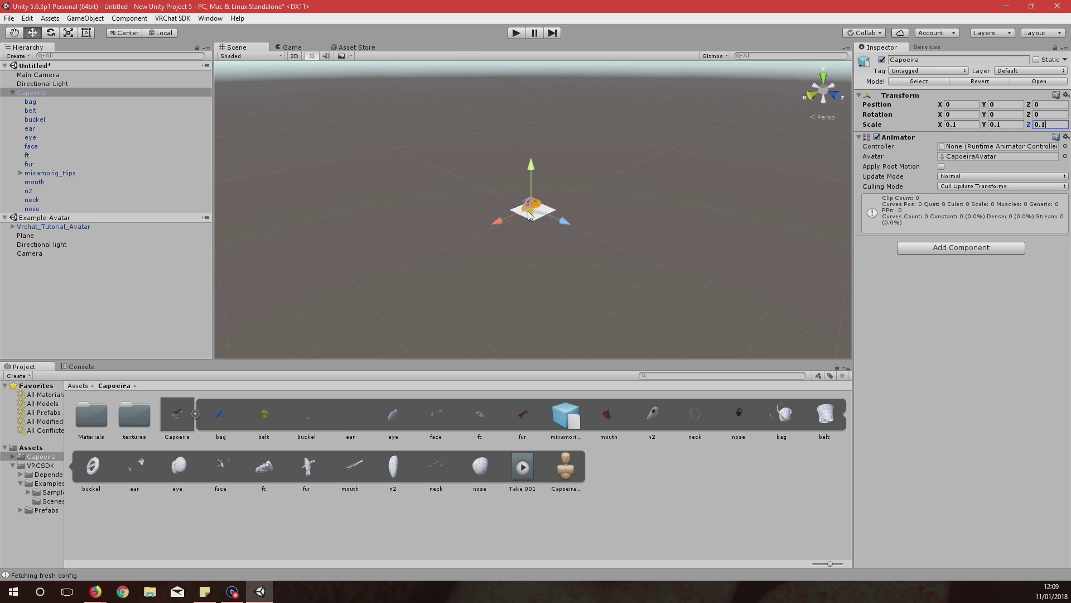
scroll(537, 218, up, 10)
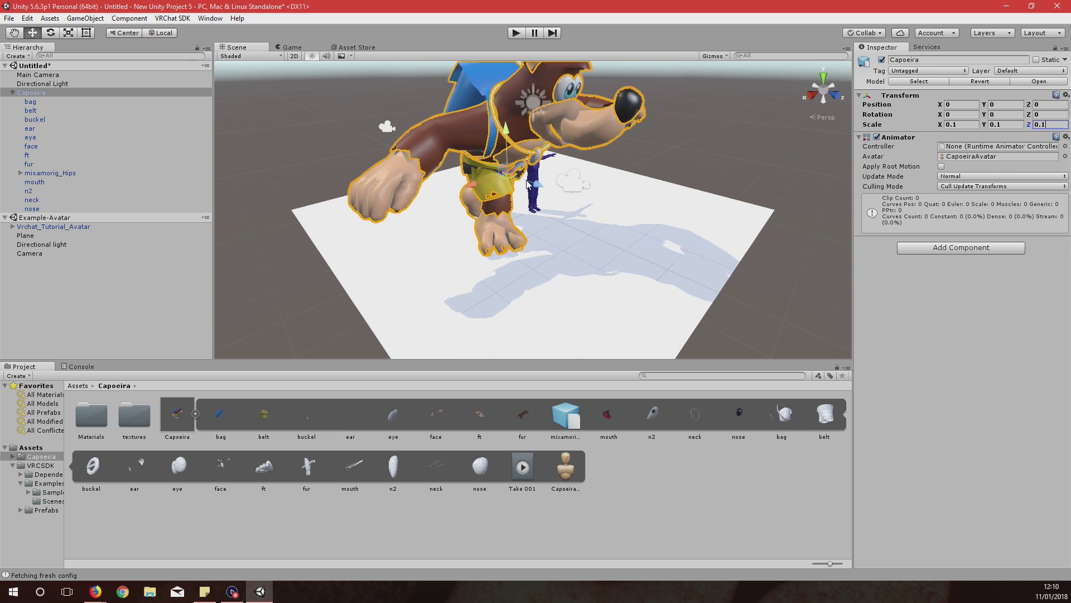
- Shrink the Capoeira model further to scale 0.03 on X, Y and Z
click(966, 124)
text(0.0)
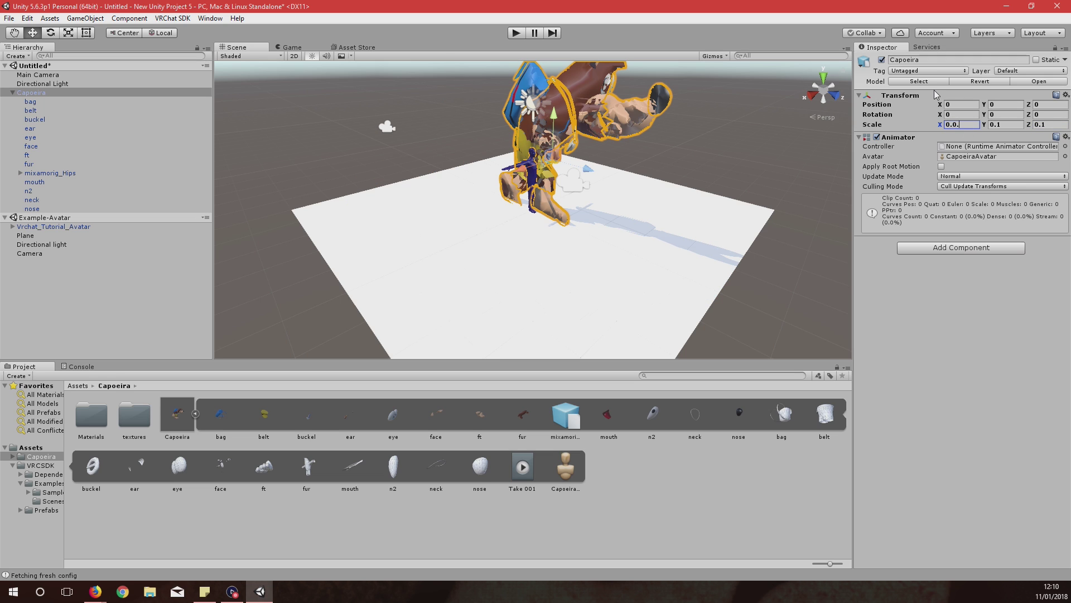
text(3)
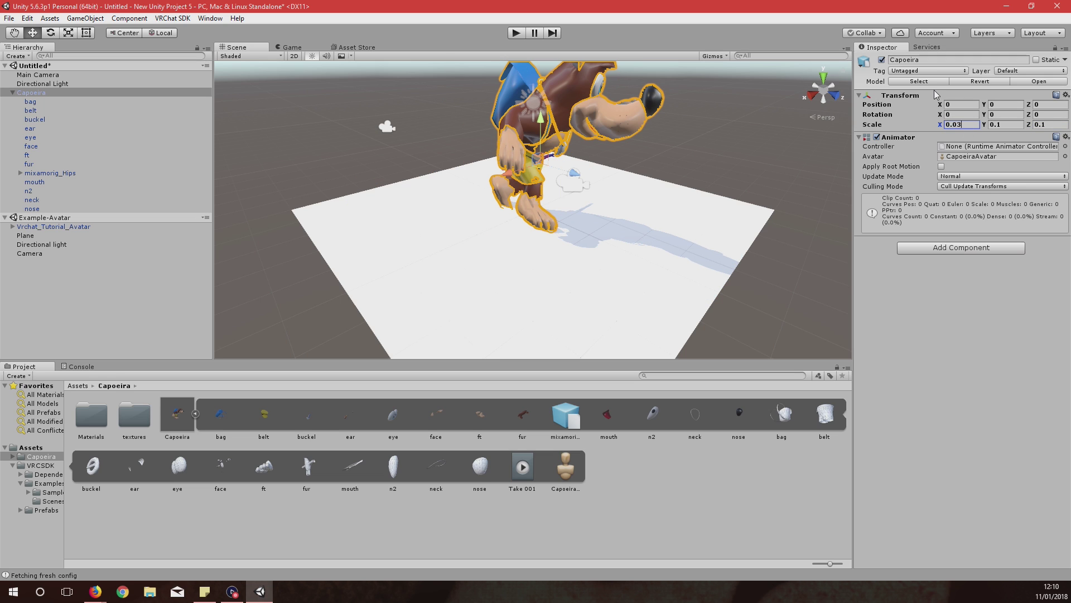
click(1015, 123)
click(1018, 127)
key(BackSpace)
text(03)
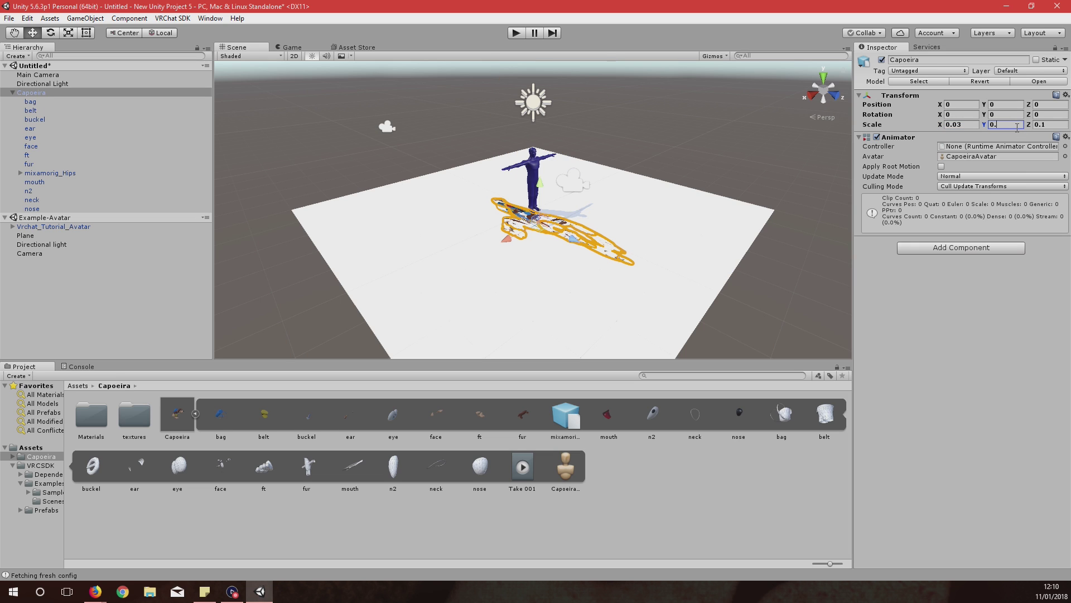
click(1056, 128)
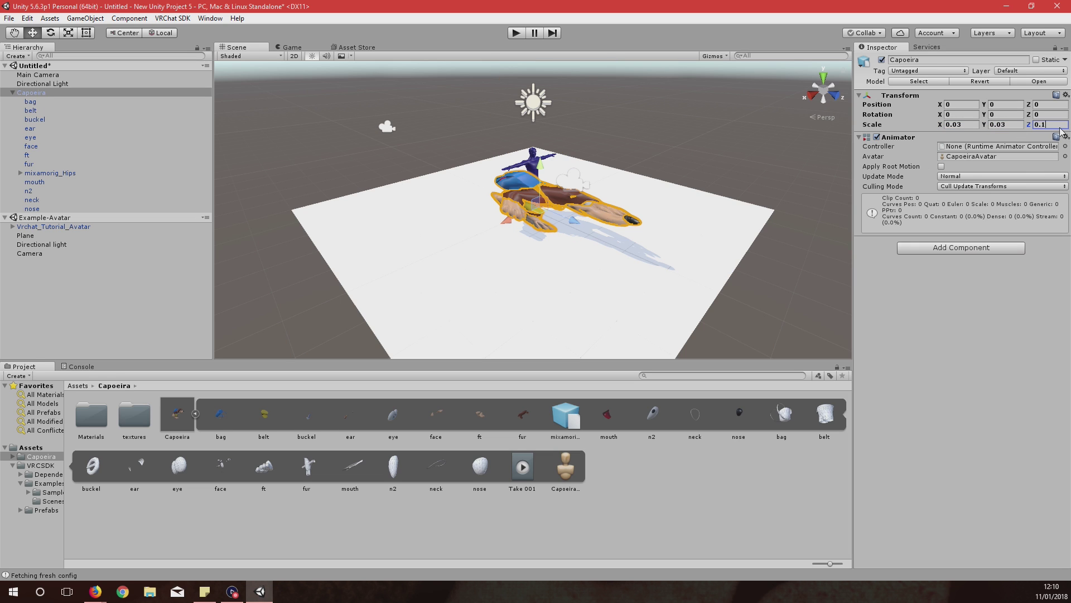
click(1056, 128)
key(BackSpace)
text(0)
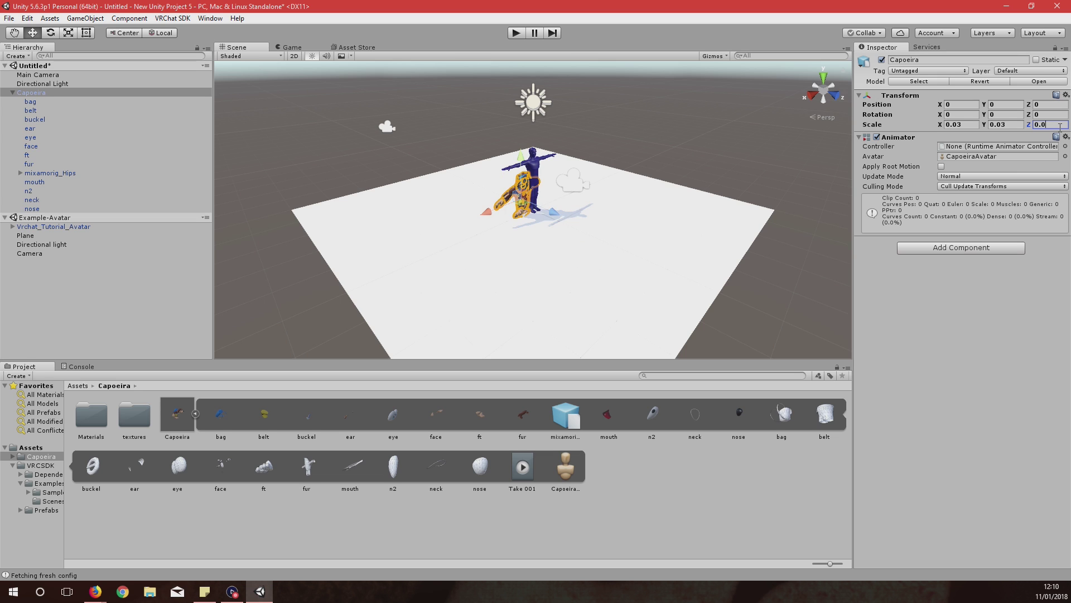
text(3)
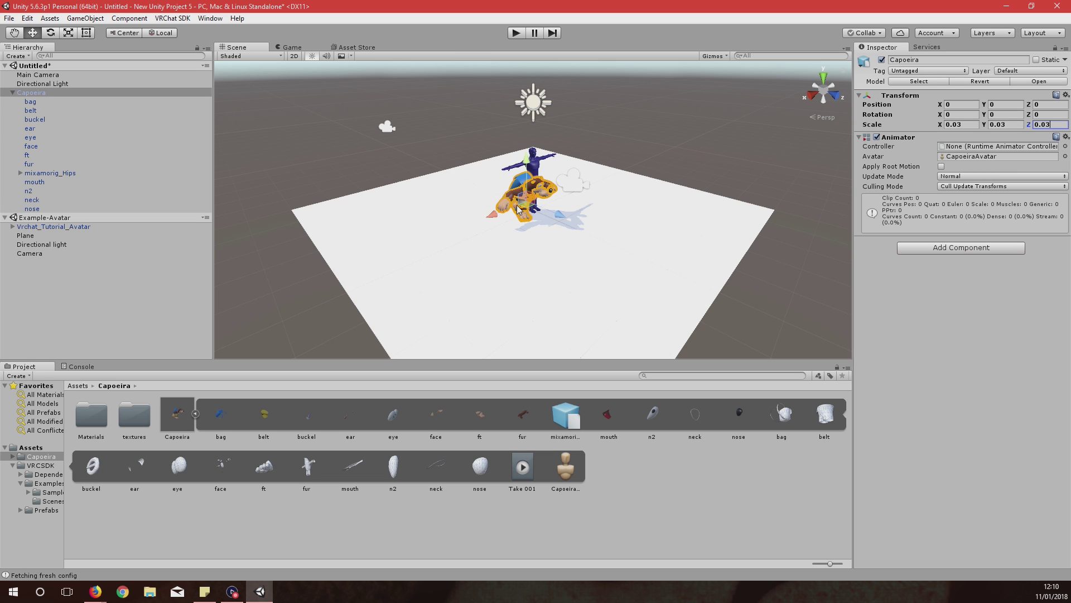
scroll(558, 251, up, 2)
scroll(558, 251, up, 2)
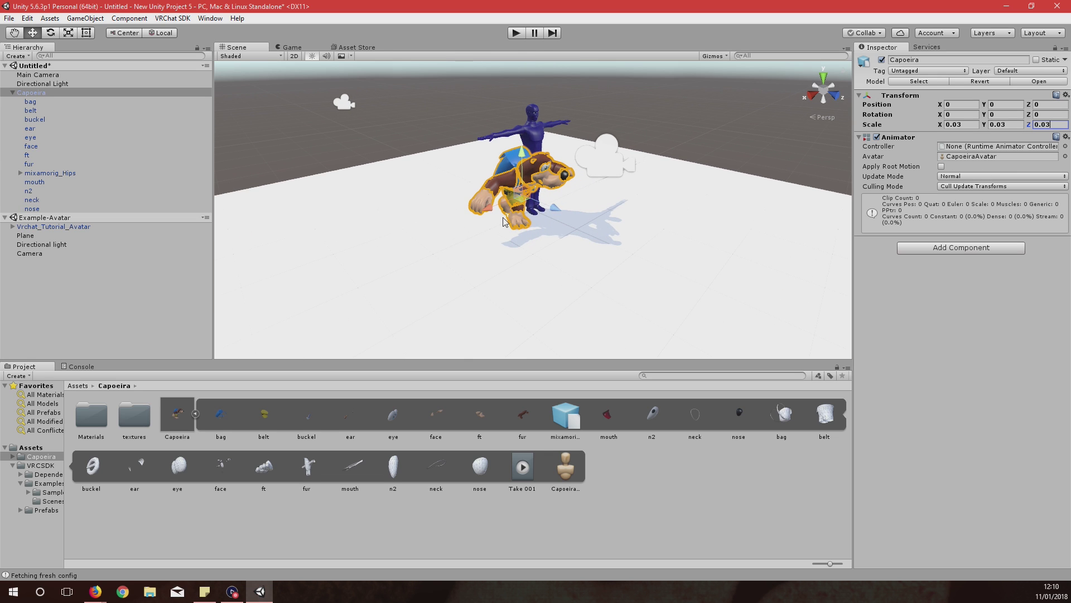
- Raise the Y scale to 0.04 and move the model to X -0.493
click(1019, 124)
click(1019, 124)
key(BackSpace)
text(4)
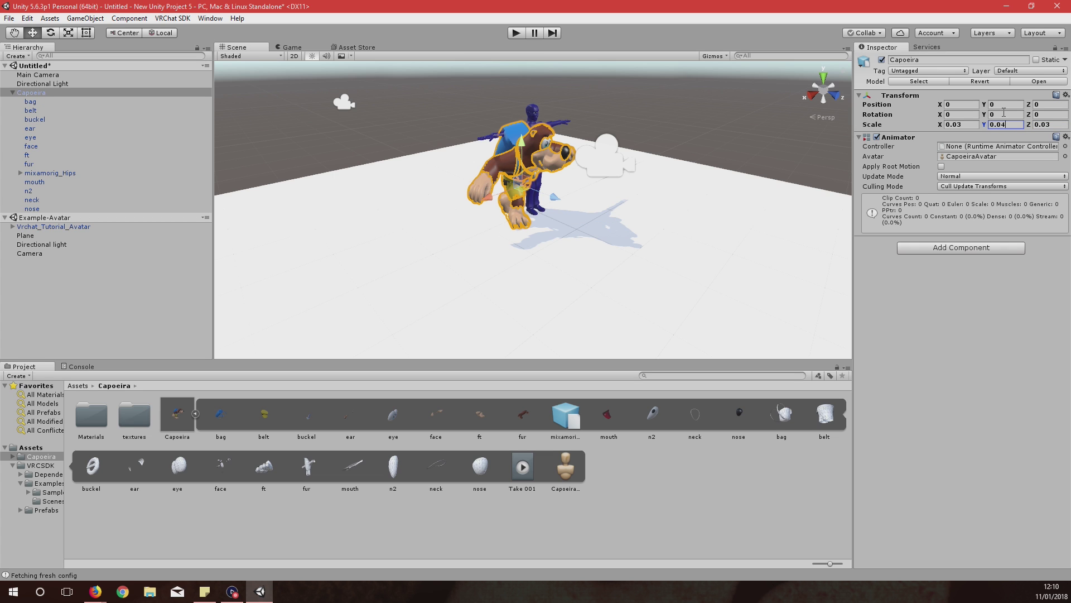
scroll(502, 234, up, 3)
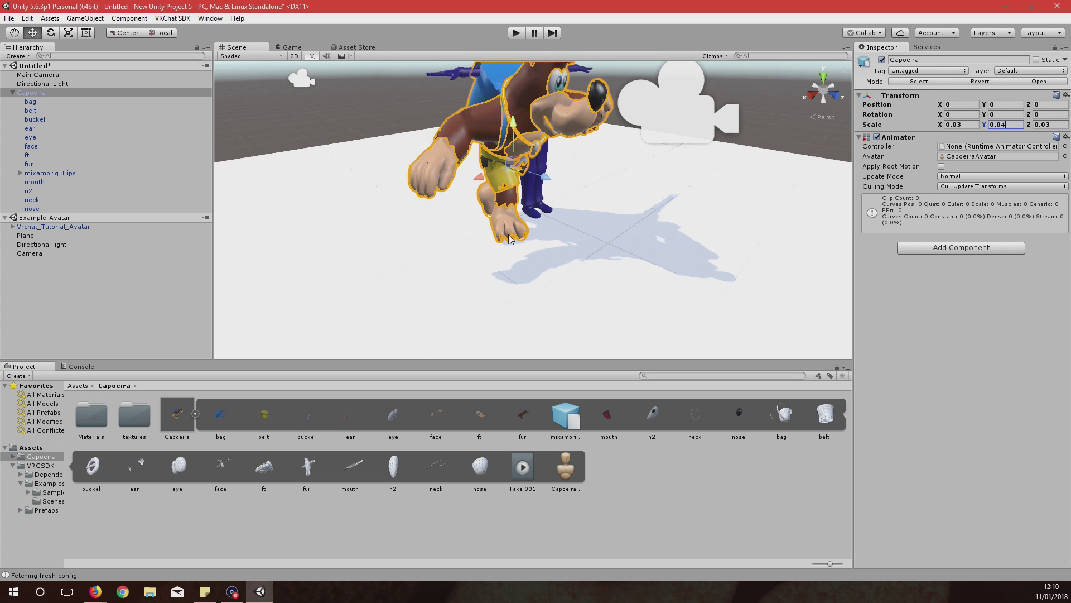
scroll(516, 233, down, 2)
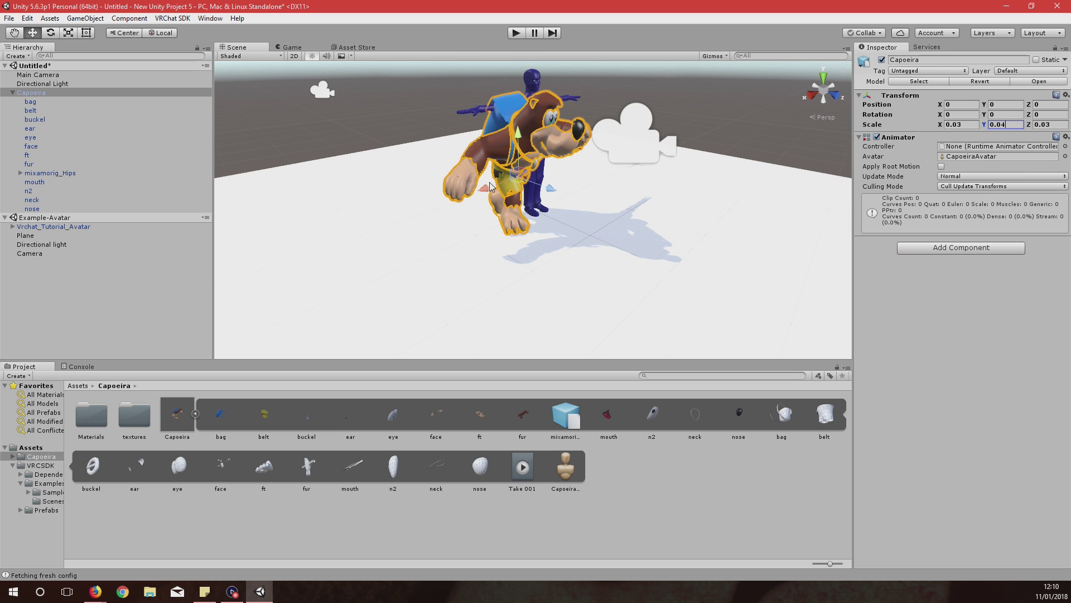
drag(490, 183, 515, 183)
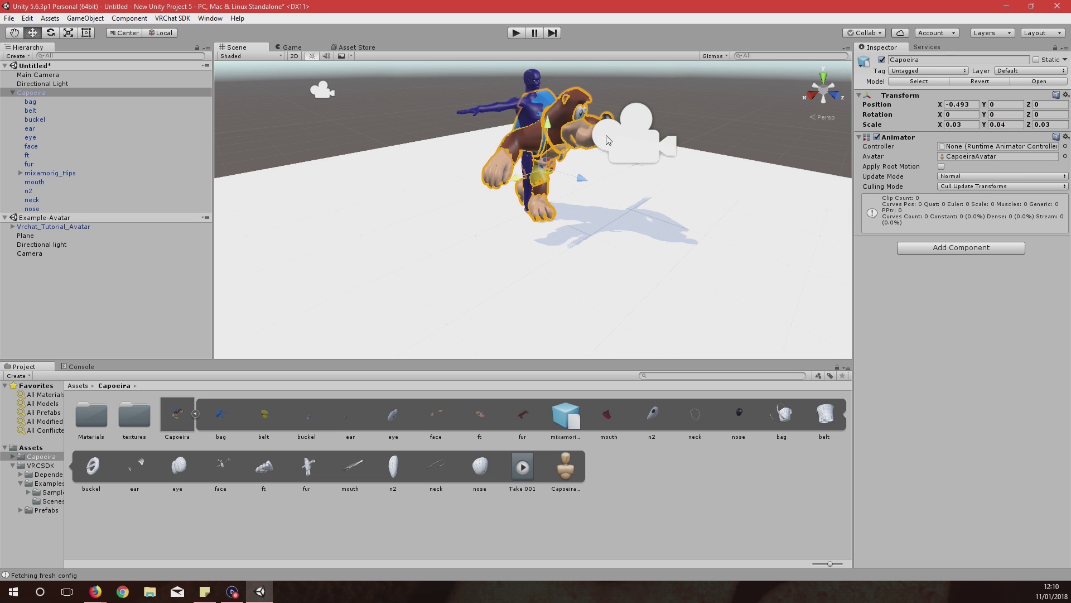
- Remove the Example-Avatar scene from the Hierarchy and select the Capoeira model
right_click(47, 218)
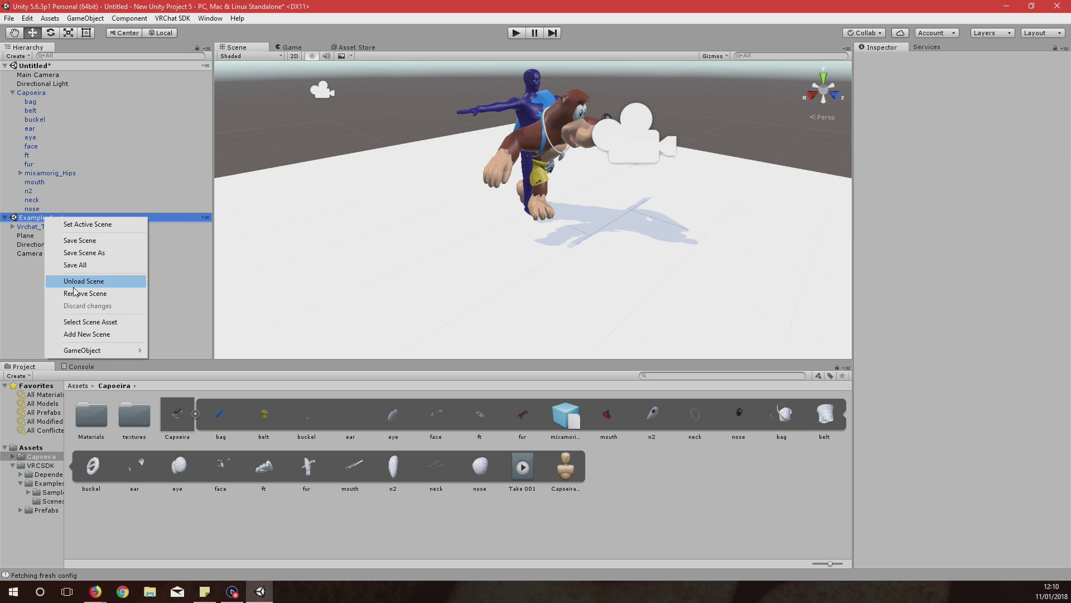
click(76, 292)
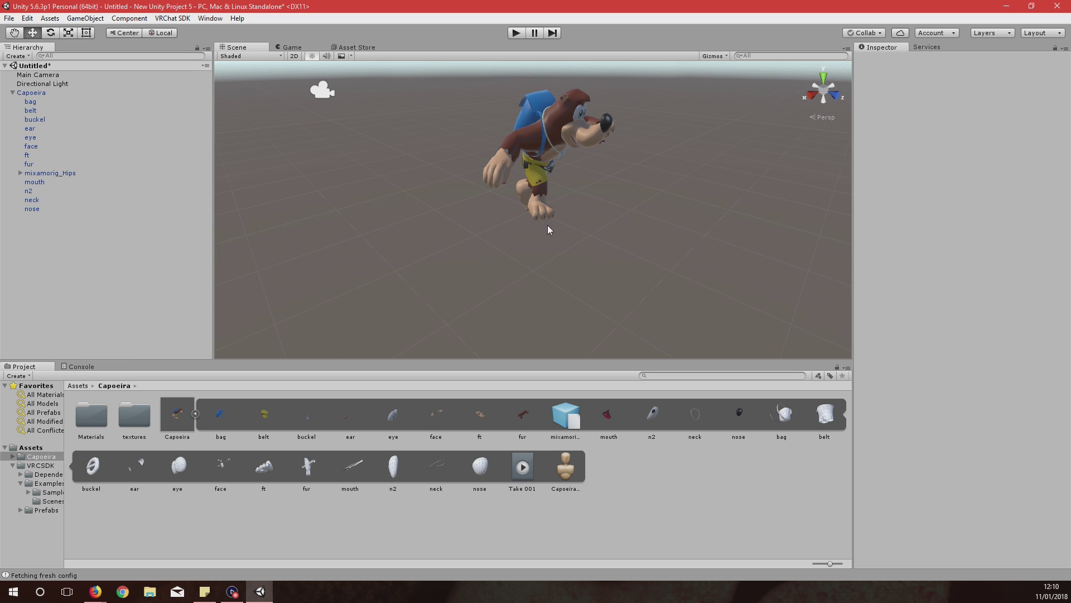
click(550, 129)
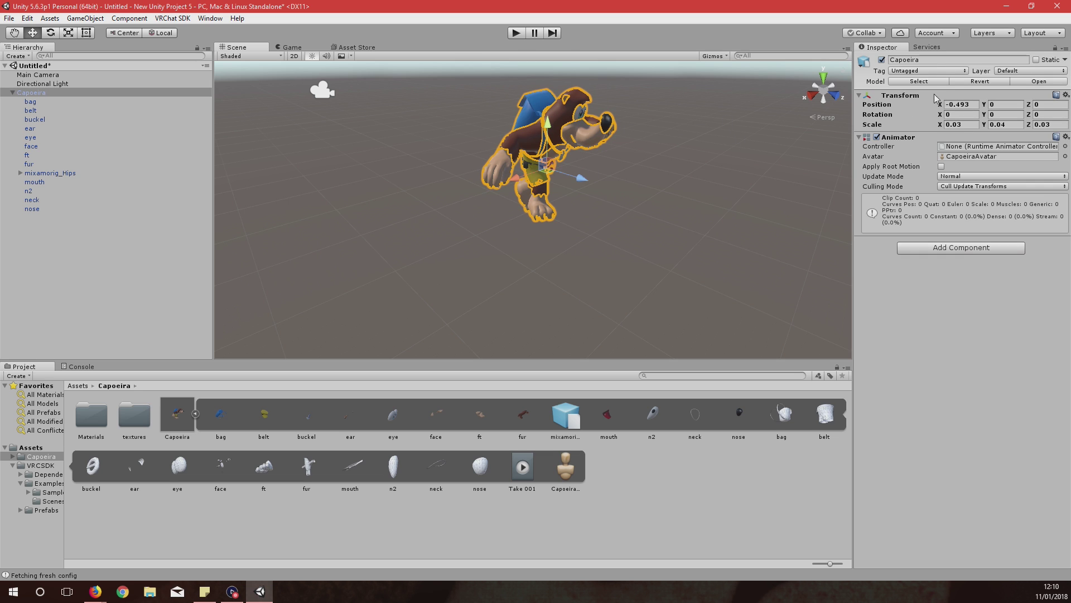
- Set the Capoeira model's rig to Humanoid, apply it, and begin Configure by saving the scene
click(922, 82)
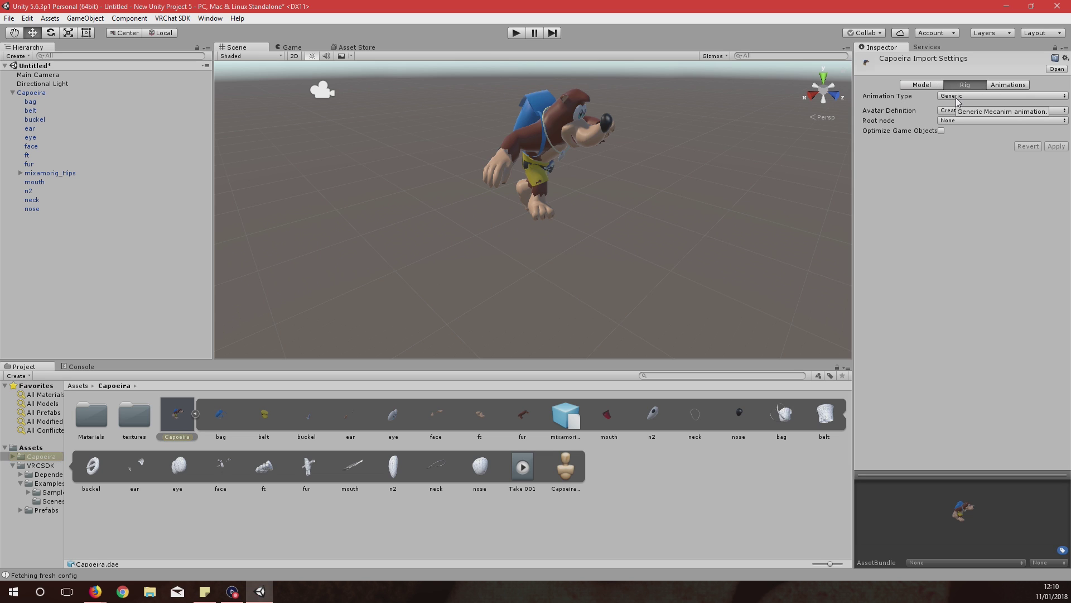
click(958, 96)
click(968, 146)
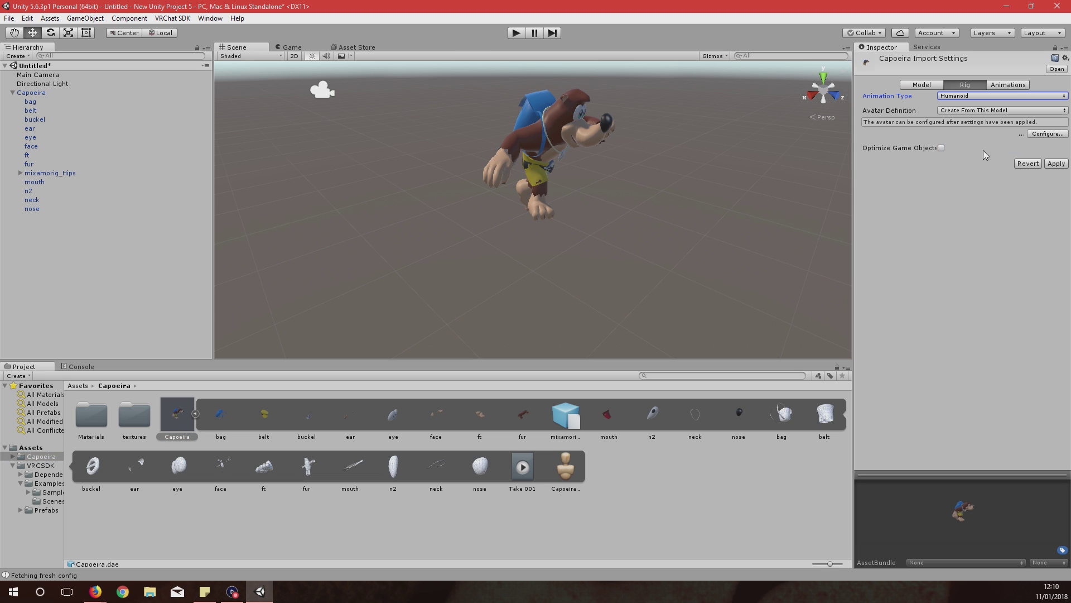
click(1060, 165)
click(1047, 121)
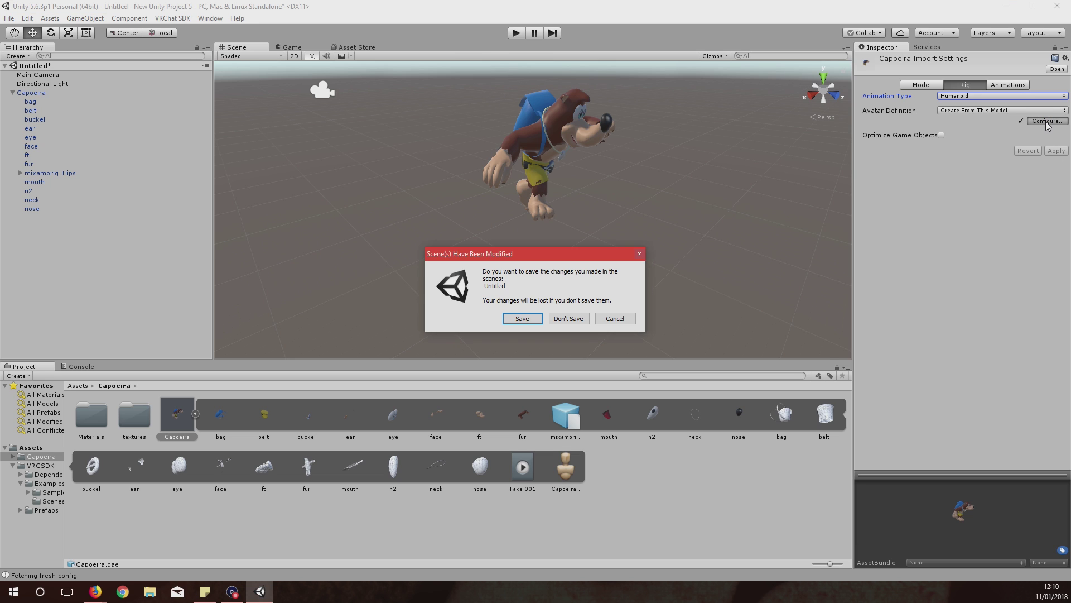
click(522, 318)
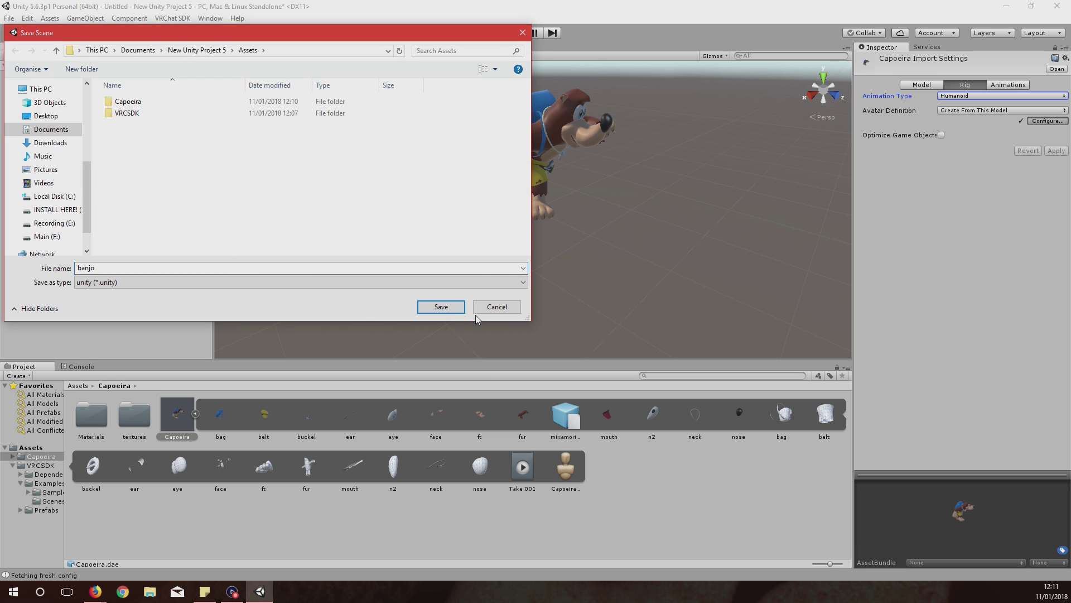
- Save the scene as banjo and clear the Upper Chest and both Toes bone assignments
click(441, 308)
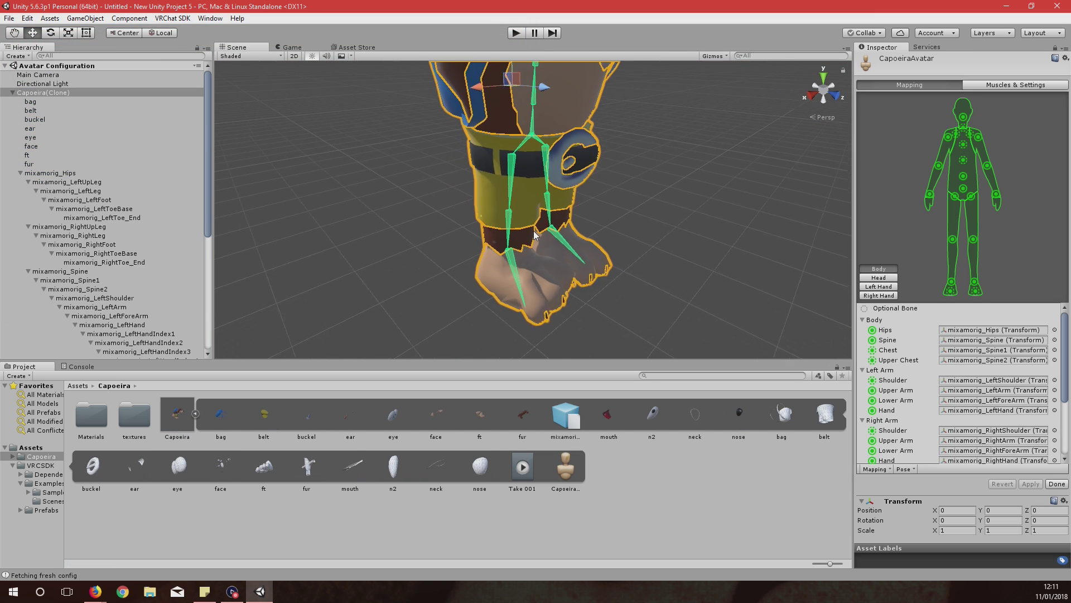
scroll(538, 233, down, 3)
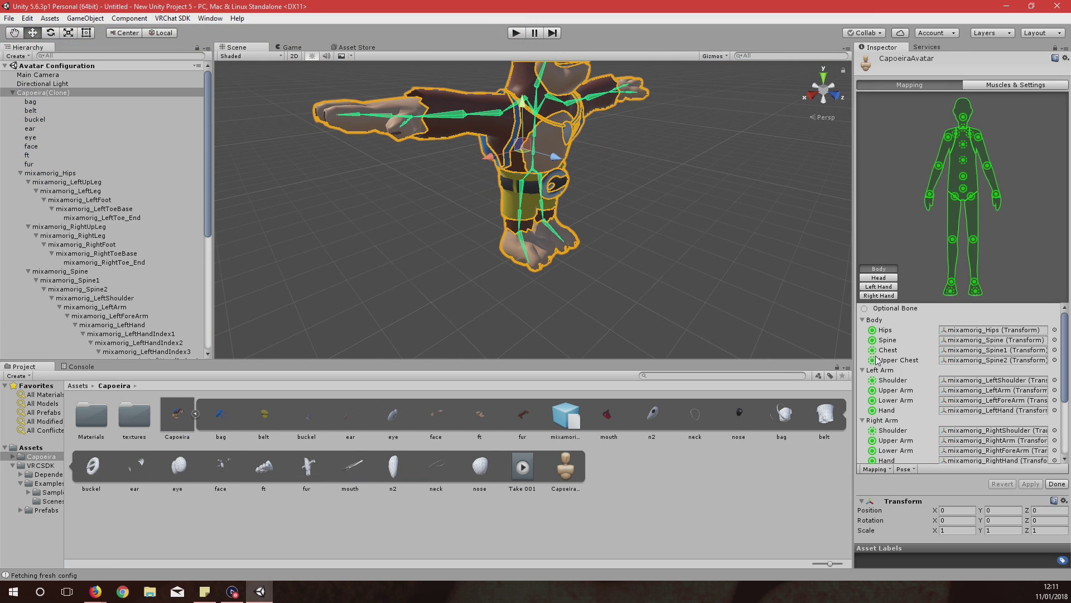
click(902, 360)
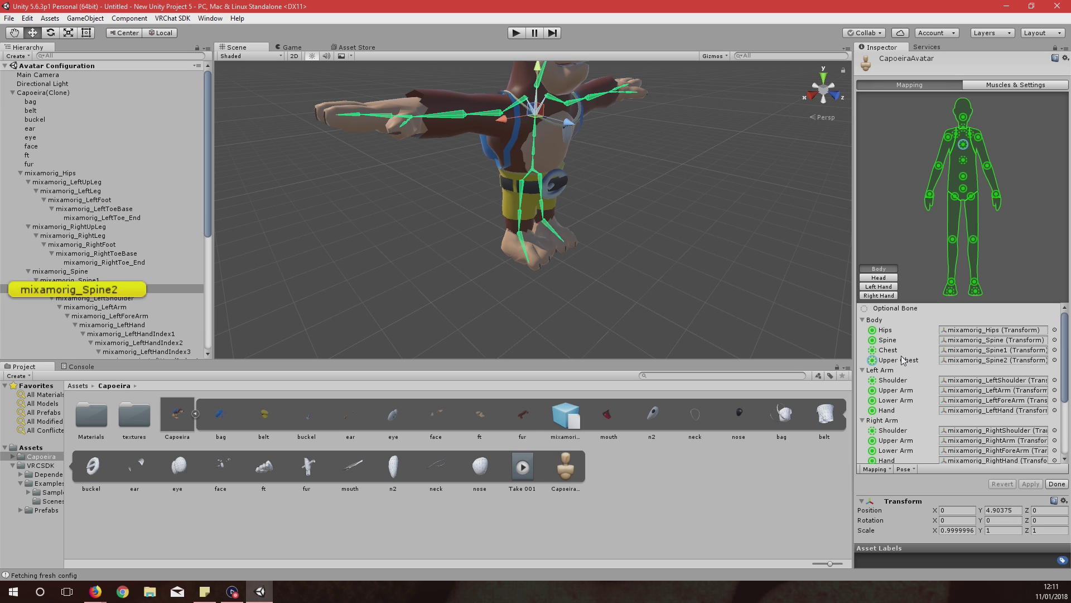
key(Delete)
scroll(905, 467, down, 2)
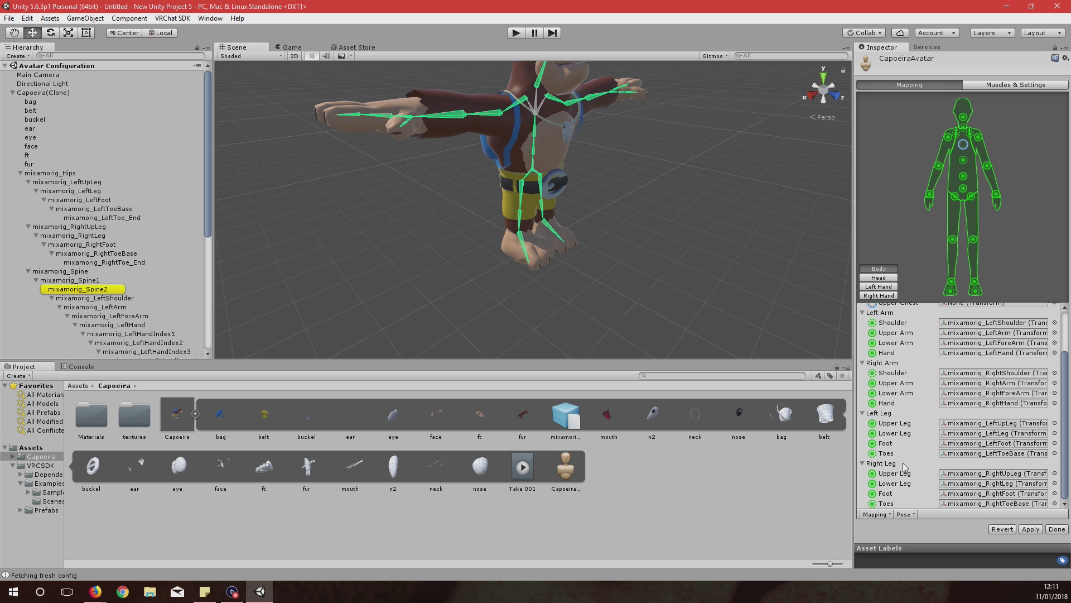
click(891, 453)
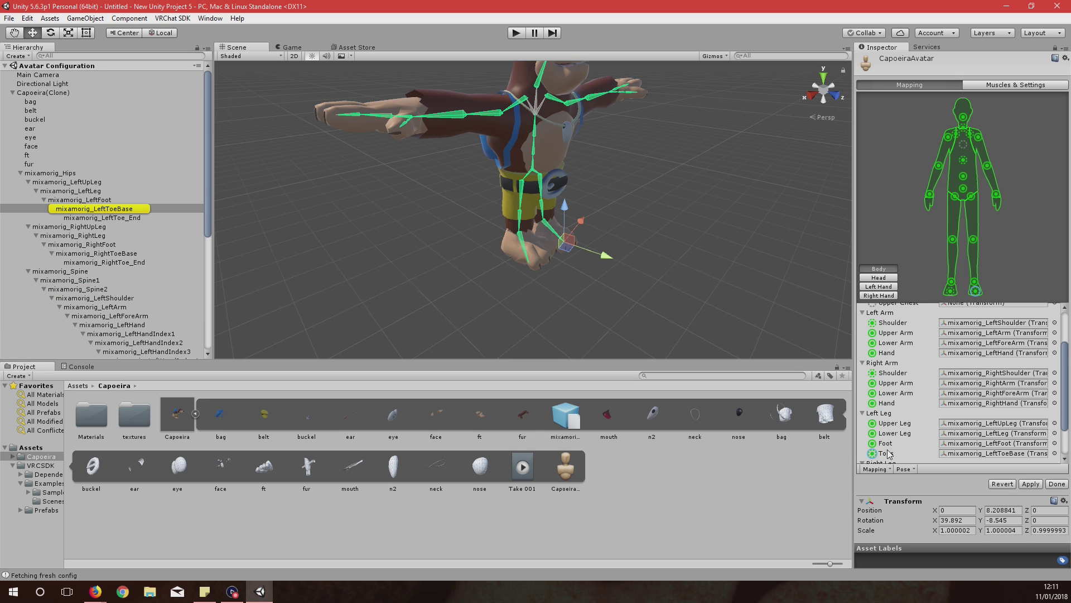
key(Delete)
click(890, 504)
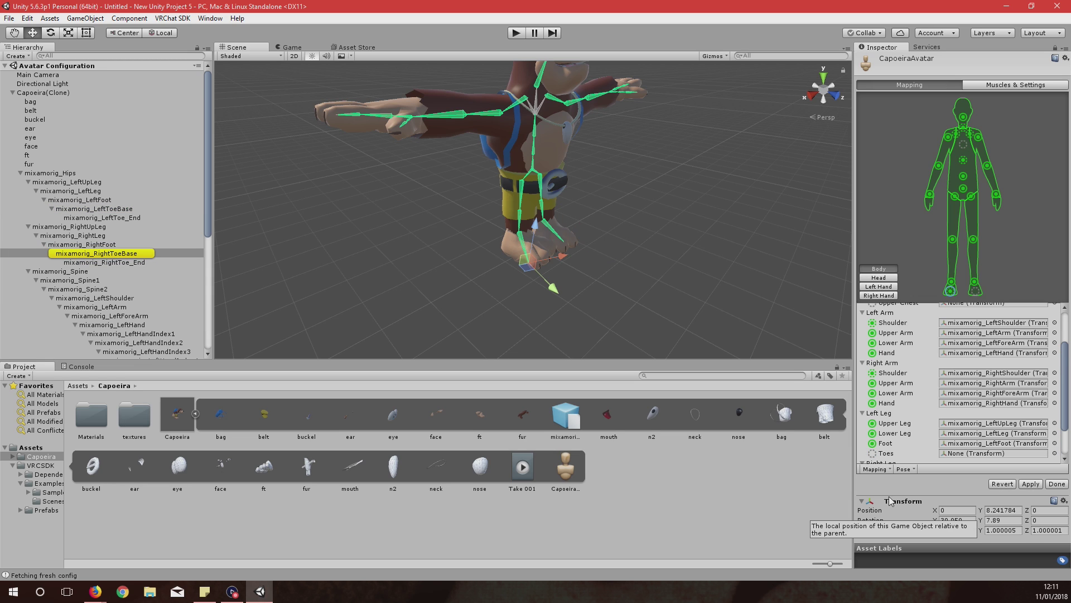
key(Delete)
- Map the Chest bone to mixamorig_Spine2, apply the mapping, and finish avatar configuration
scroll(904, 418, up, 3)
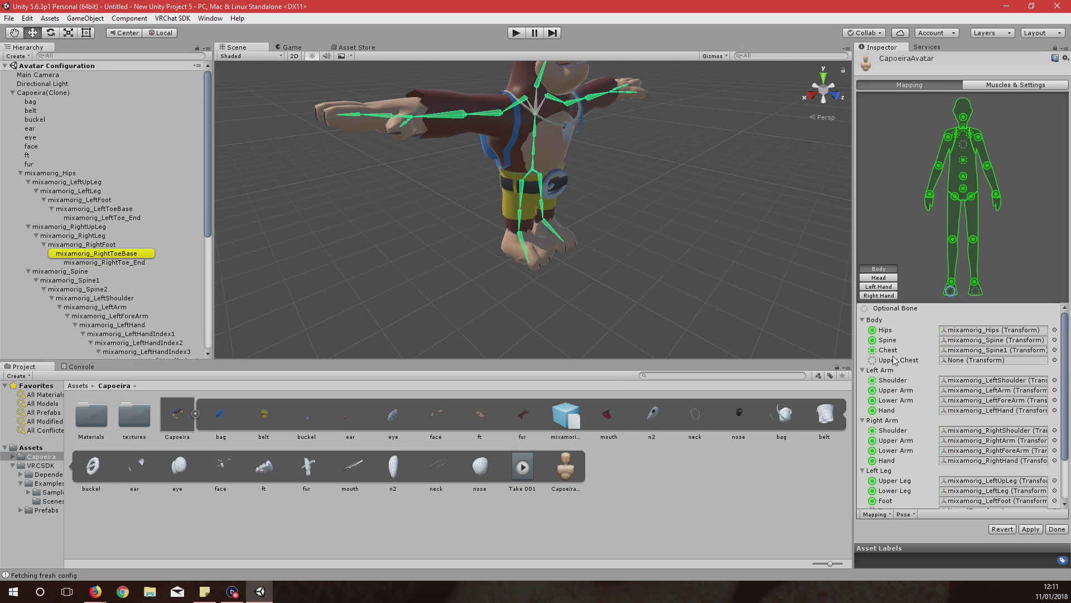
click(1055, 350)
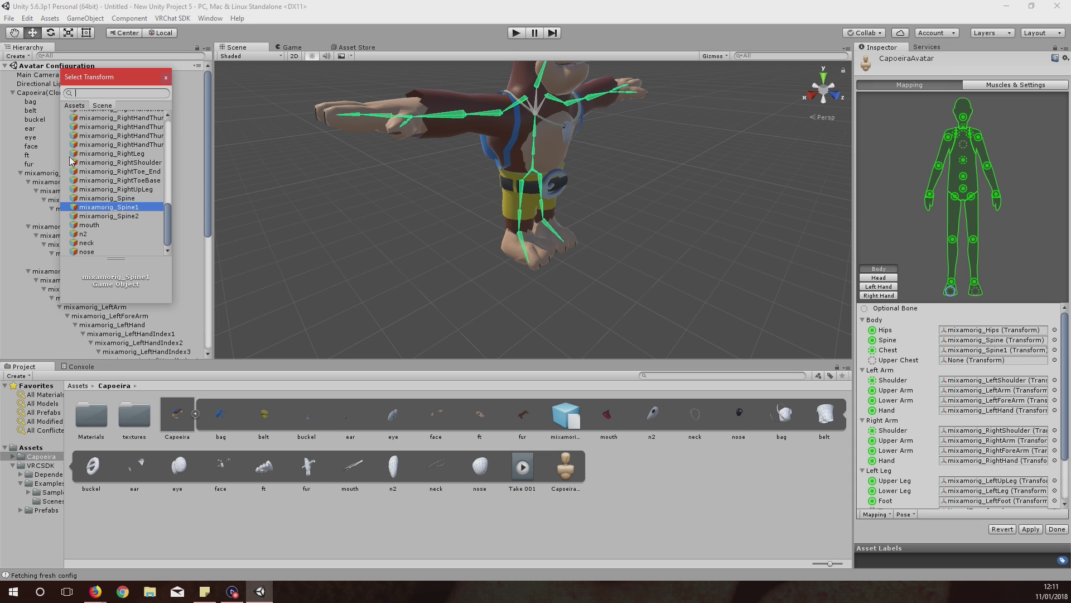
click(103, 217)
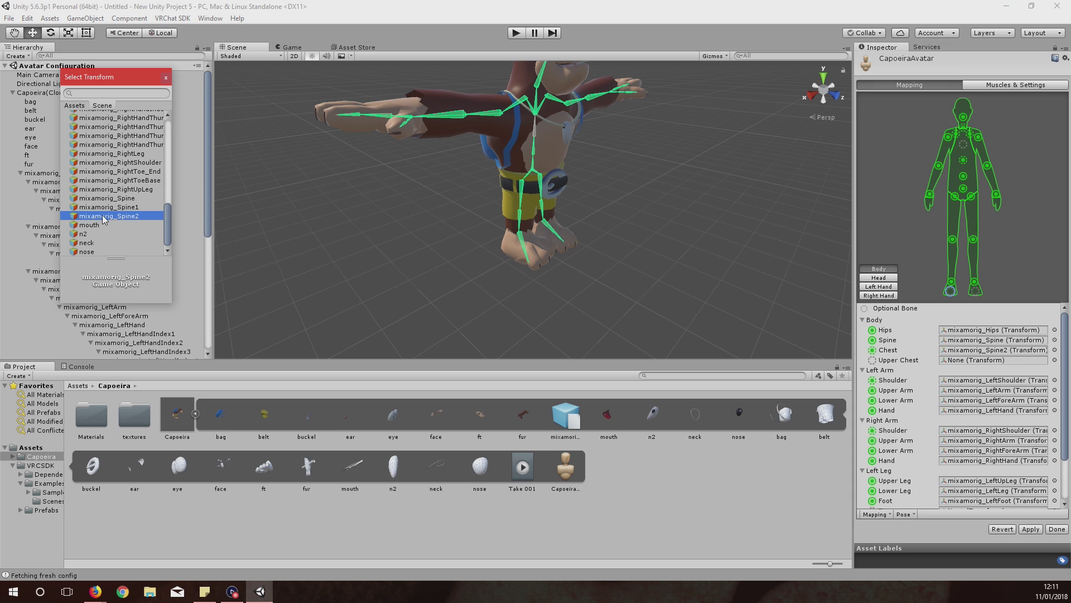
double_click(134, 219)
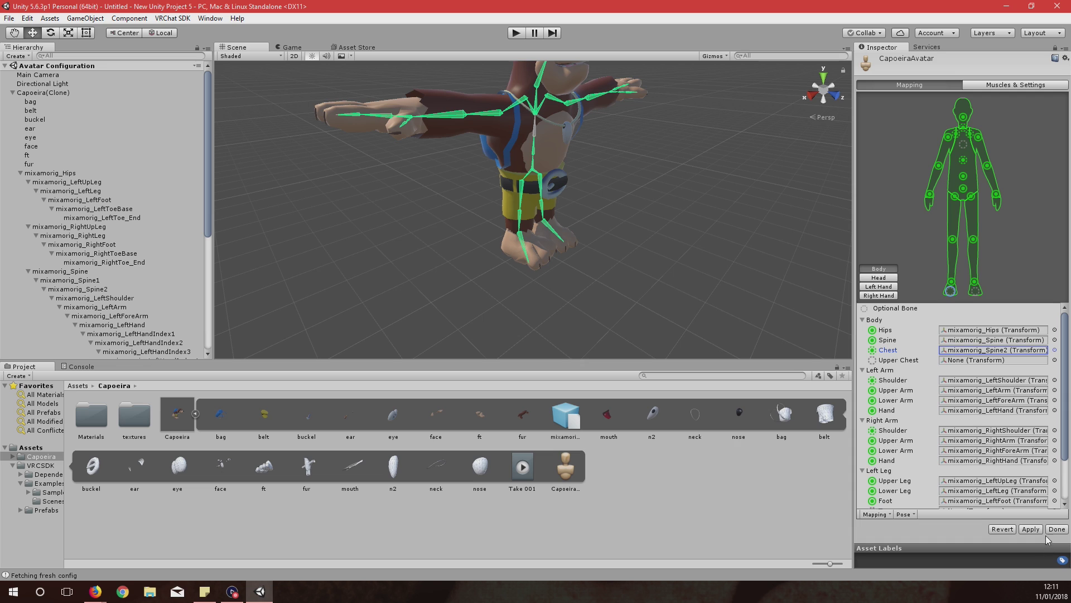
click(1030, 529)
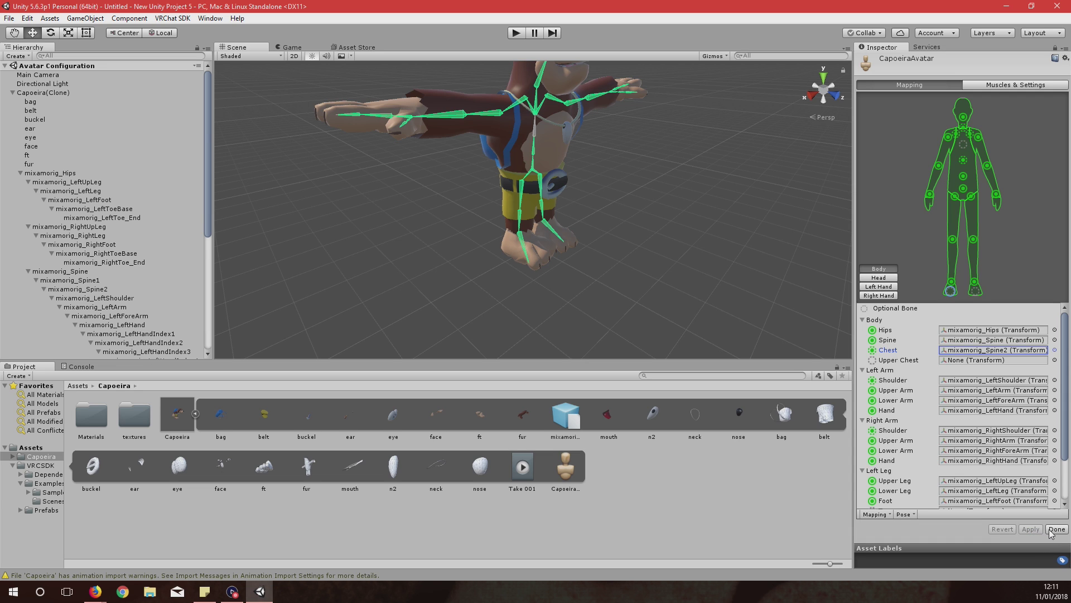
click(1051, 530)
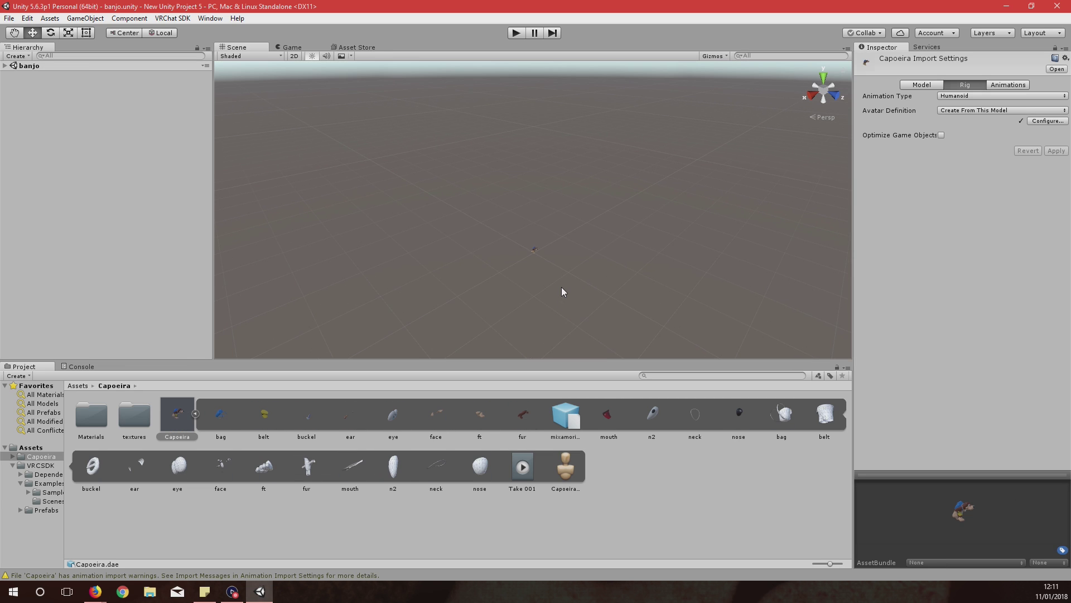
- Add a VRC_Avatar Descriptor component to the Capoeira character and begin editing its View Position
alt+drag(567, 300, 538, 303)
scroll(530, 296, up, 10)
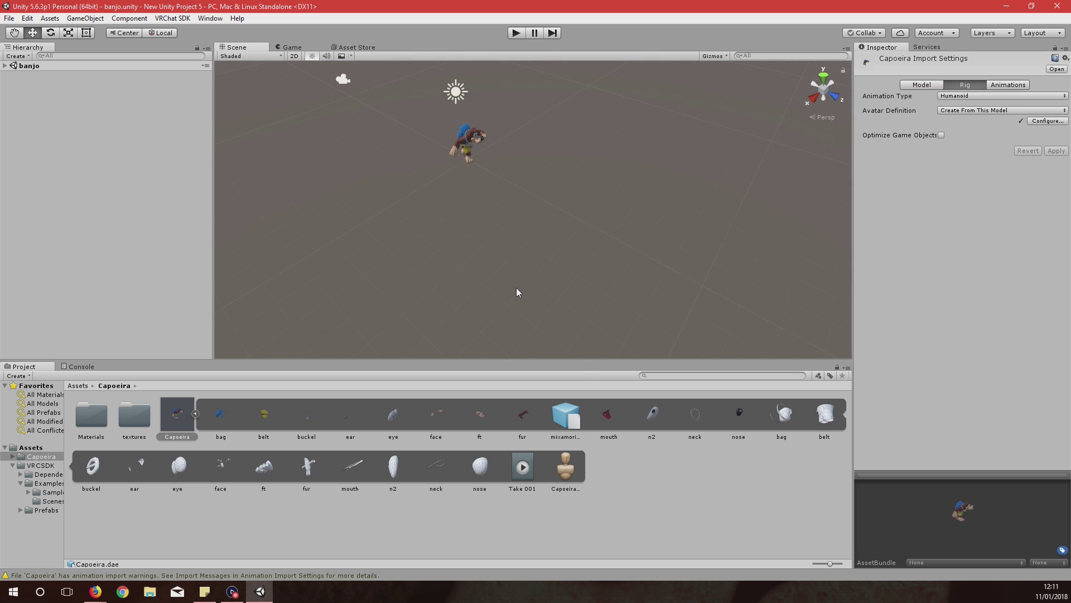
alt+drag(512, 290, 585, 278)
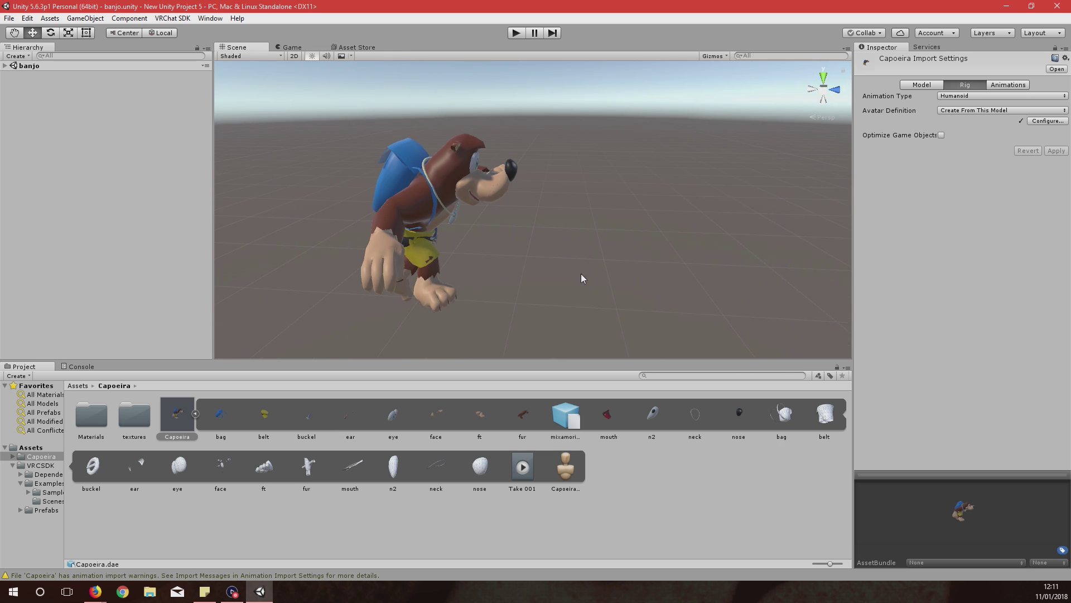
click(464, 175)
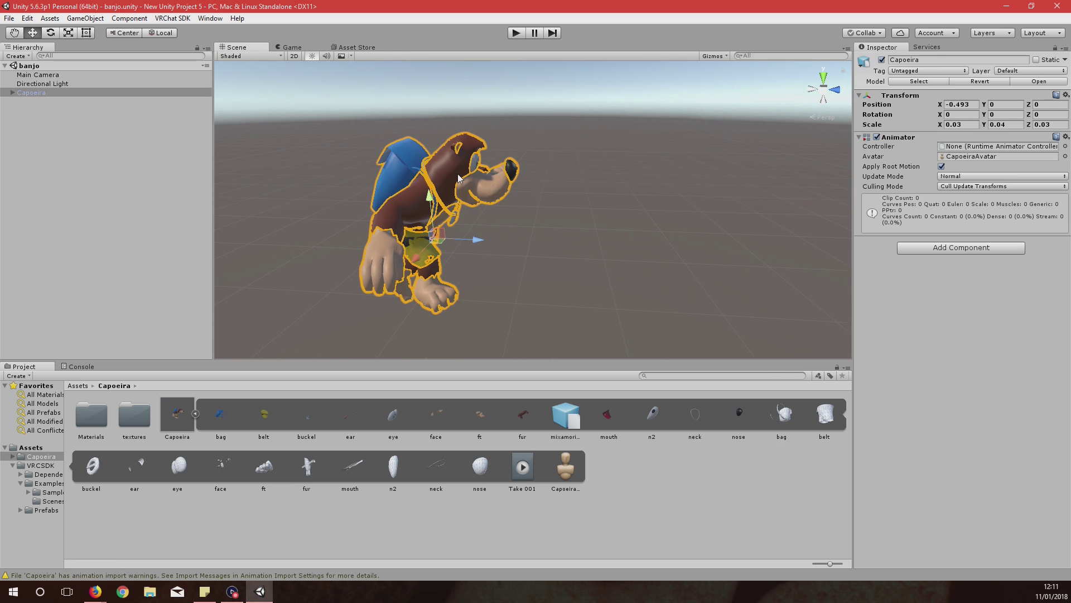
click(926, 253)
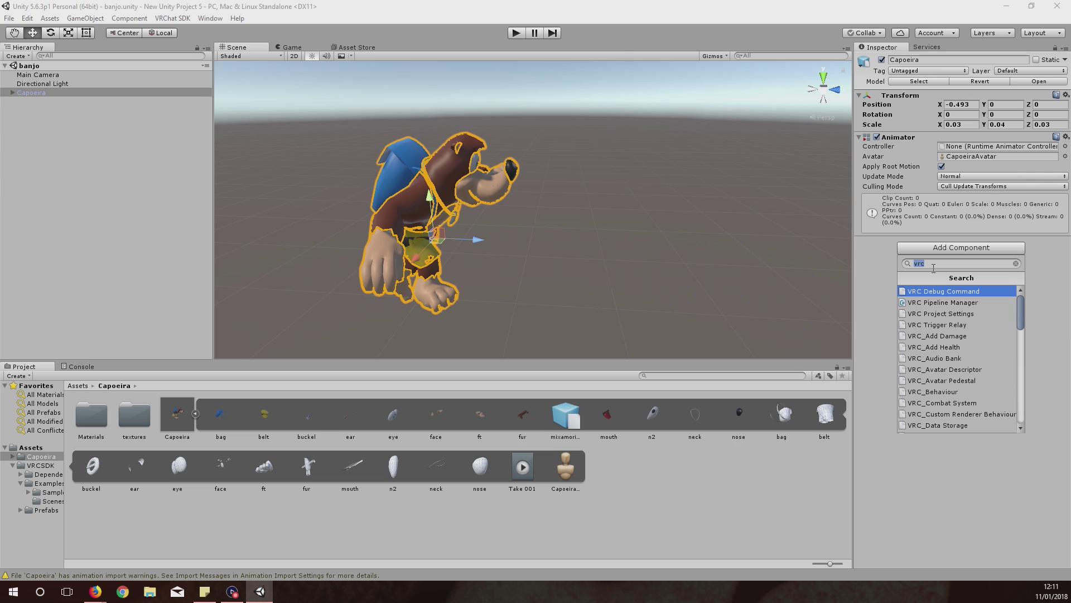
click(958, 369)
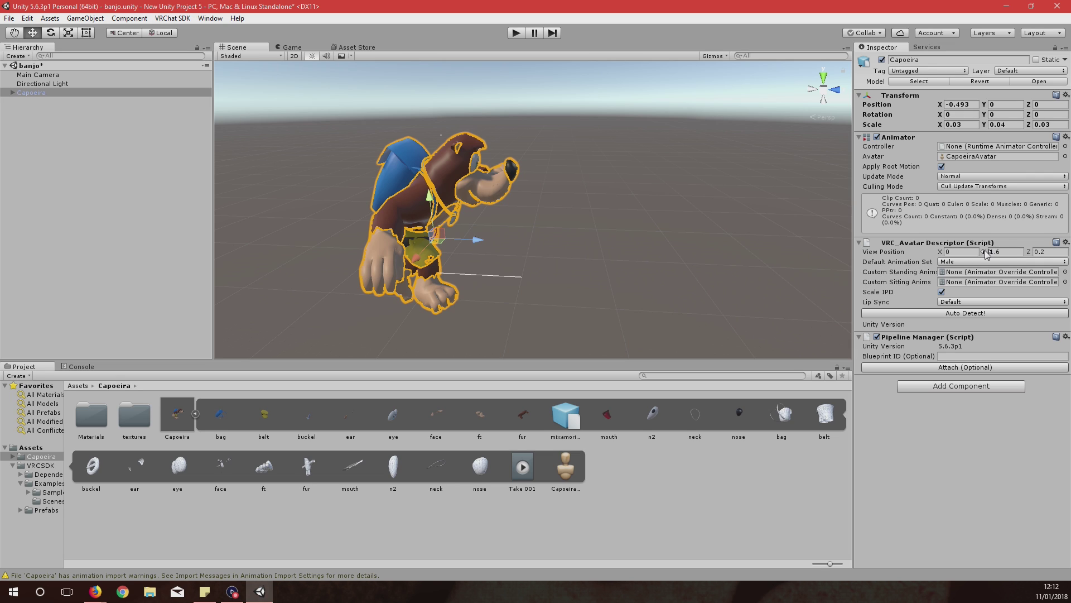
click(947, 250)
- Set the descriptor's View Position Z to 1.01
click(1055, 251)
text(1.2)
key(BackSpace)
text(1)
key(BackSpace)
text(01)
scroll(503, 228, up, 5)
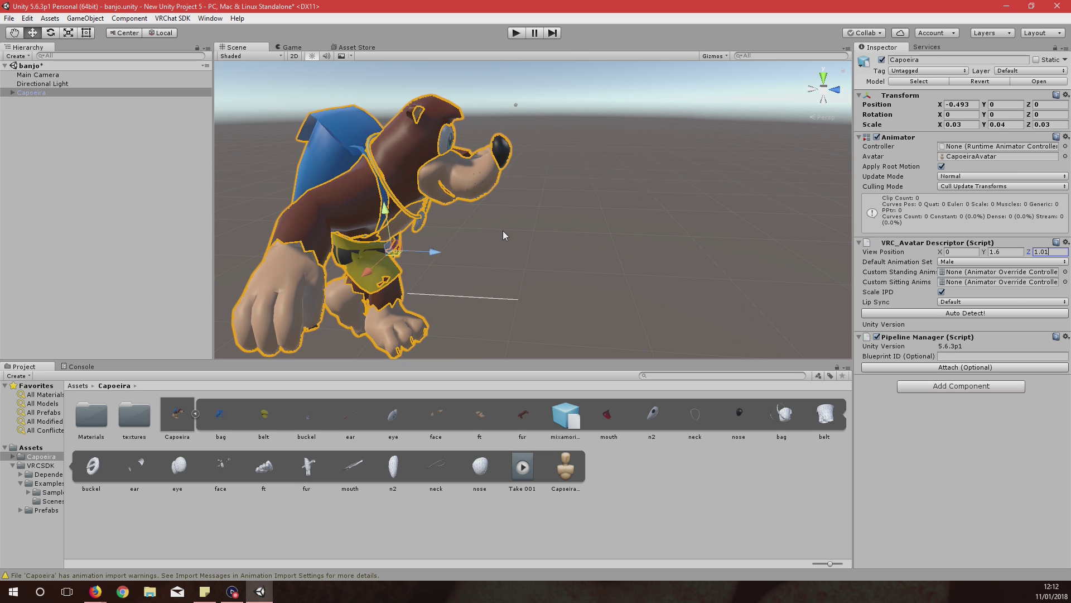
scroll(507, 203, down, 2)
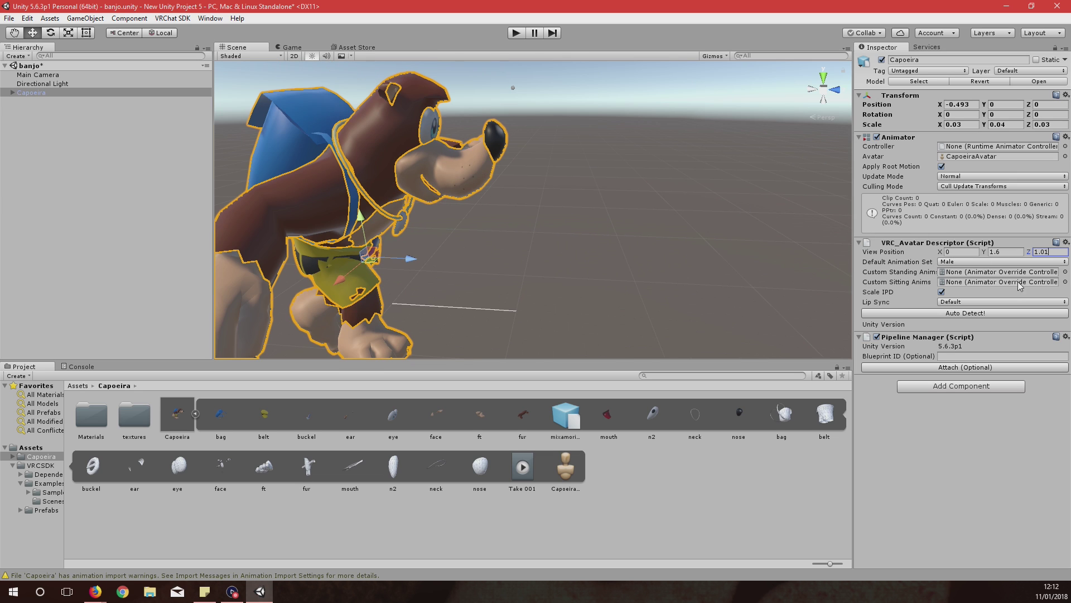
- Change the View Position Y value to 1.4
click(1007, 252)
click(1008, 252)
text(2)
key(BackSpace)
text(3)
key(BackSpace)
text(4)
scroll(501, 192, down, 3)
scroll(500, 193, down, 5)
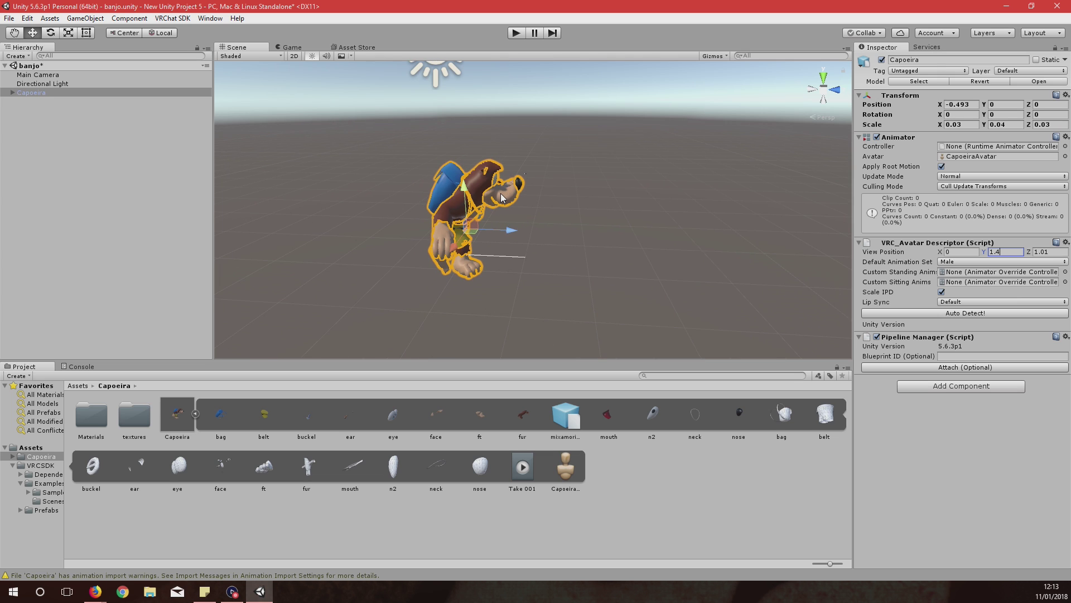
scroll(501, 197, down, 4)
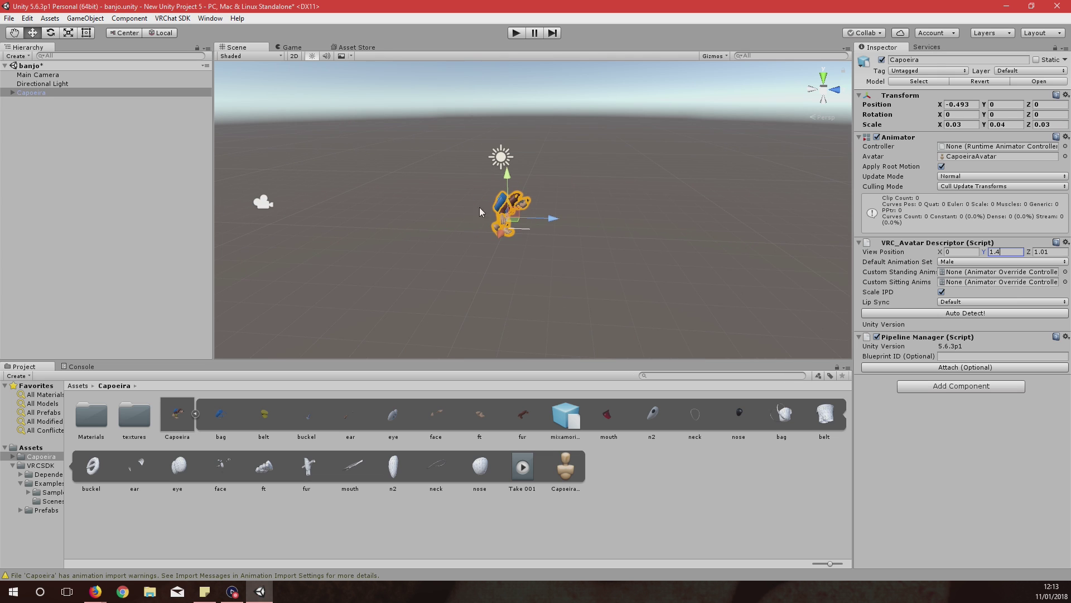
- Move the Main Camera to 0, 1, 1.81 with Y rotation 180, facing the Banjo model
click(260, 203)
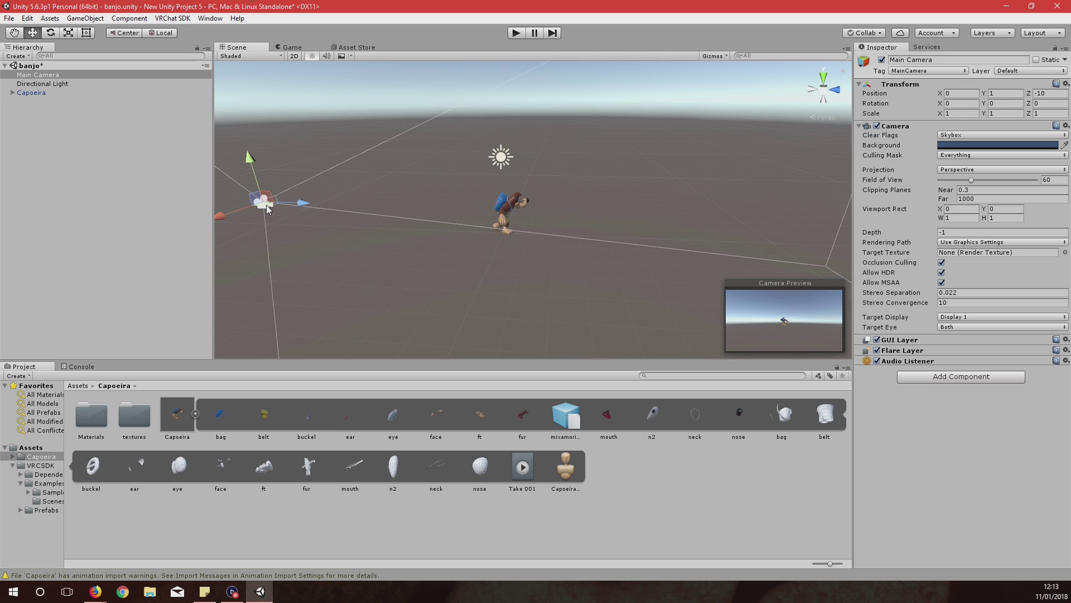
drag(299, 204, 552, 222)
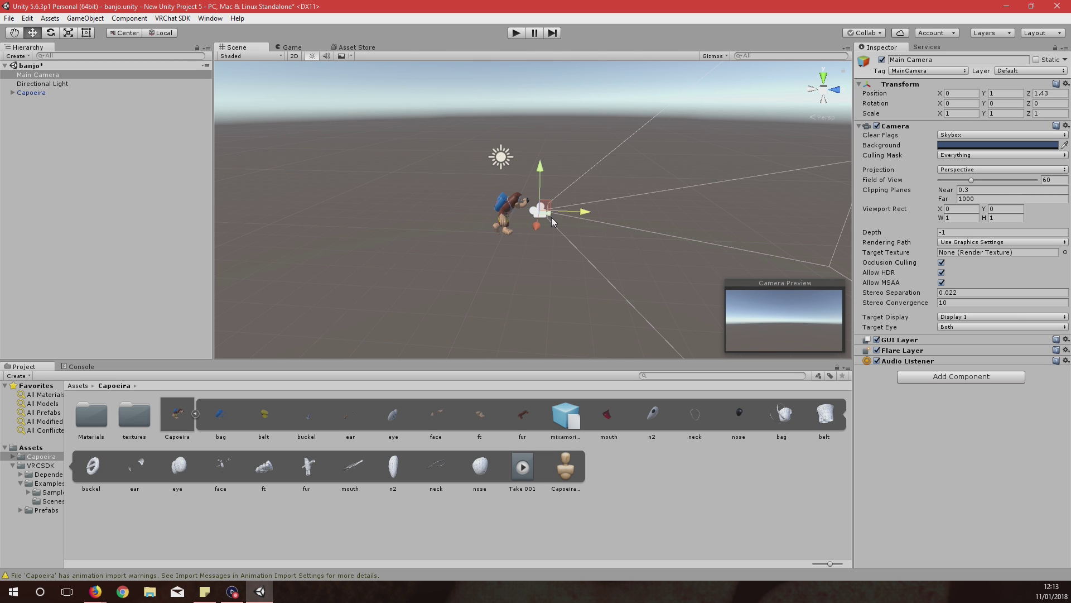
click(968, 103)
click(1008, 103)
text(180)
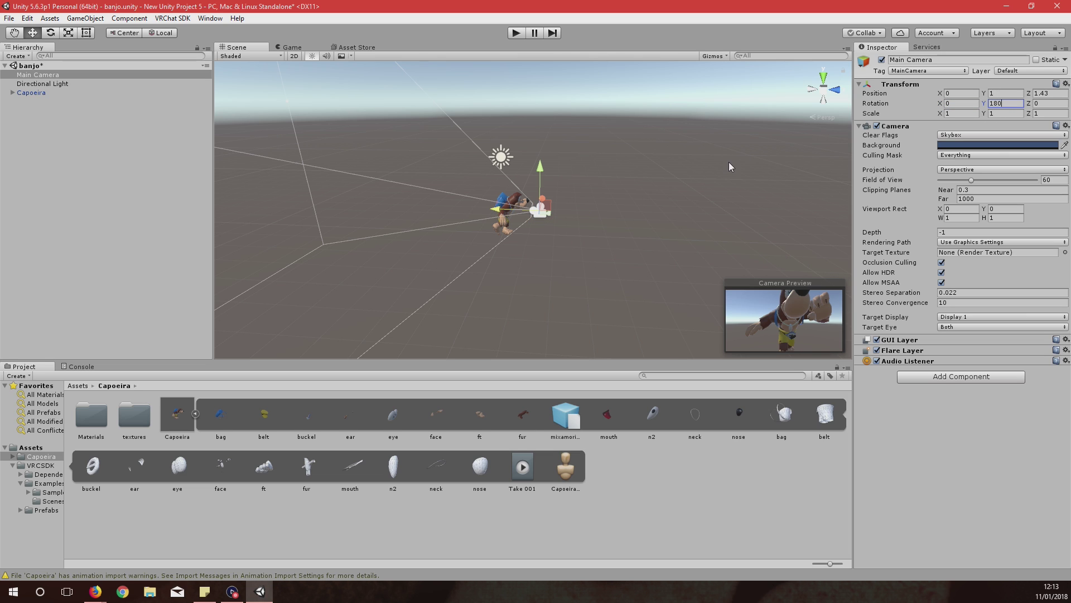
drag(494, 210, 506, 210)
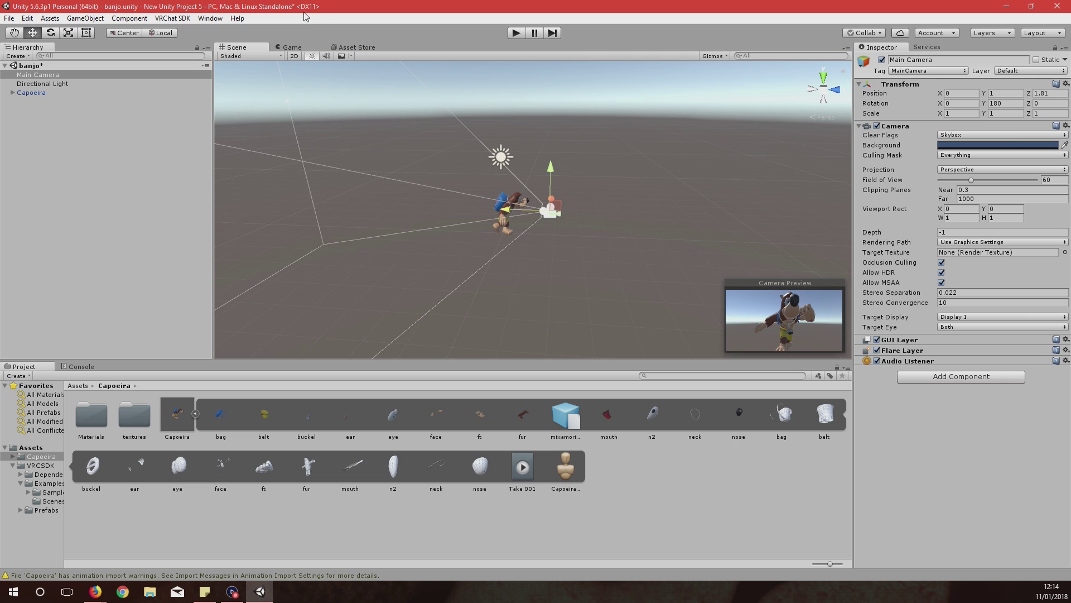
- Build and publish the Capoeira avatar from an enlarged VRChat SDK Build Control Panel
click(172, 19)
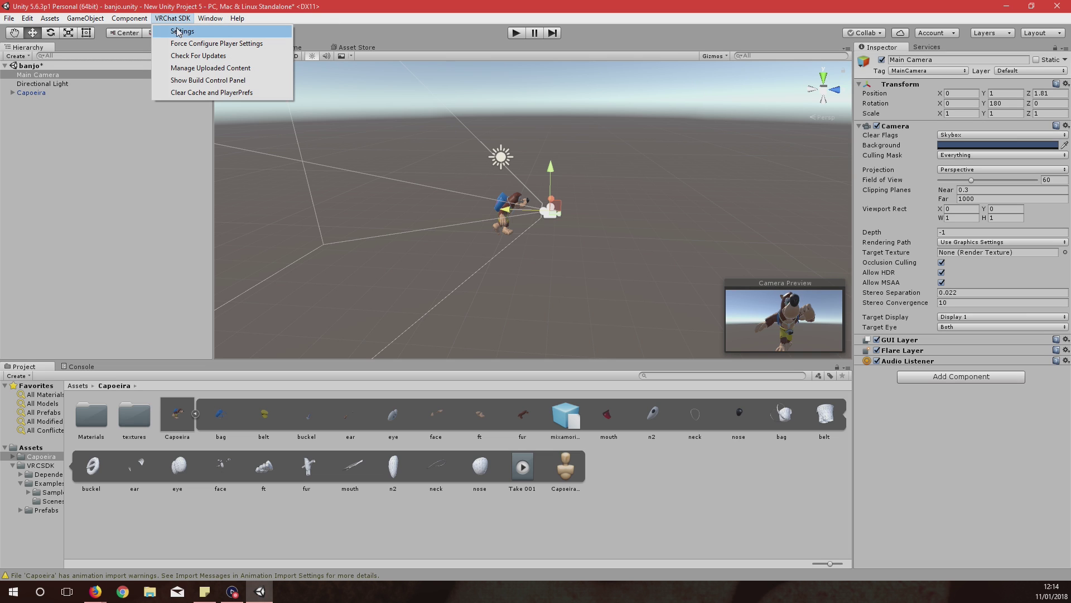
click(193, 80)
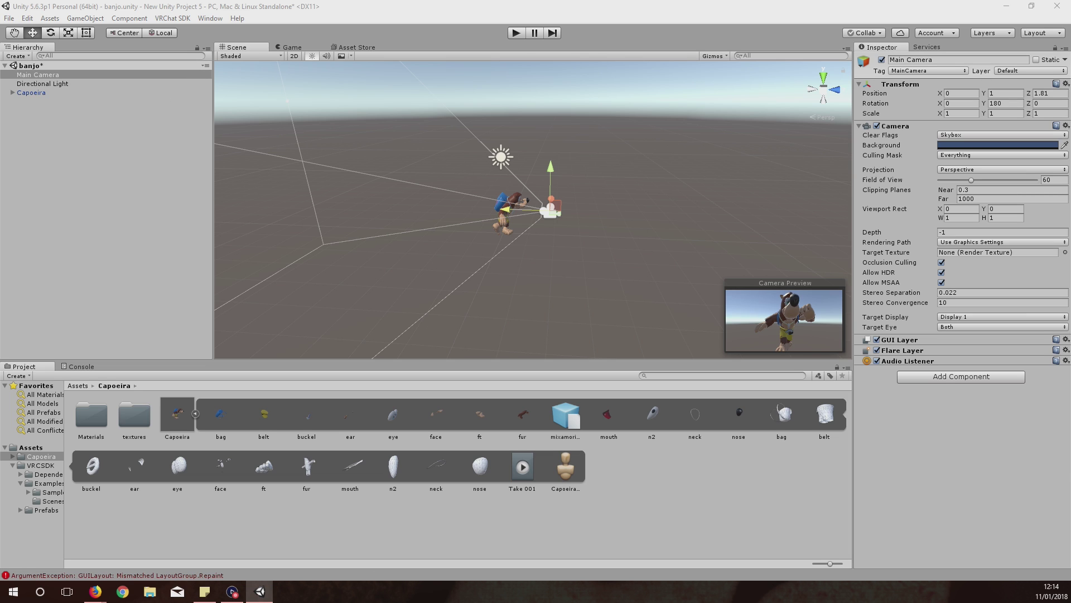
drag(385, 82, 493, 88)
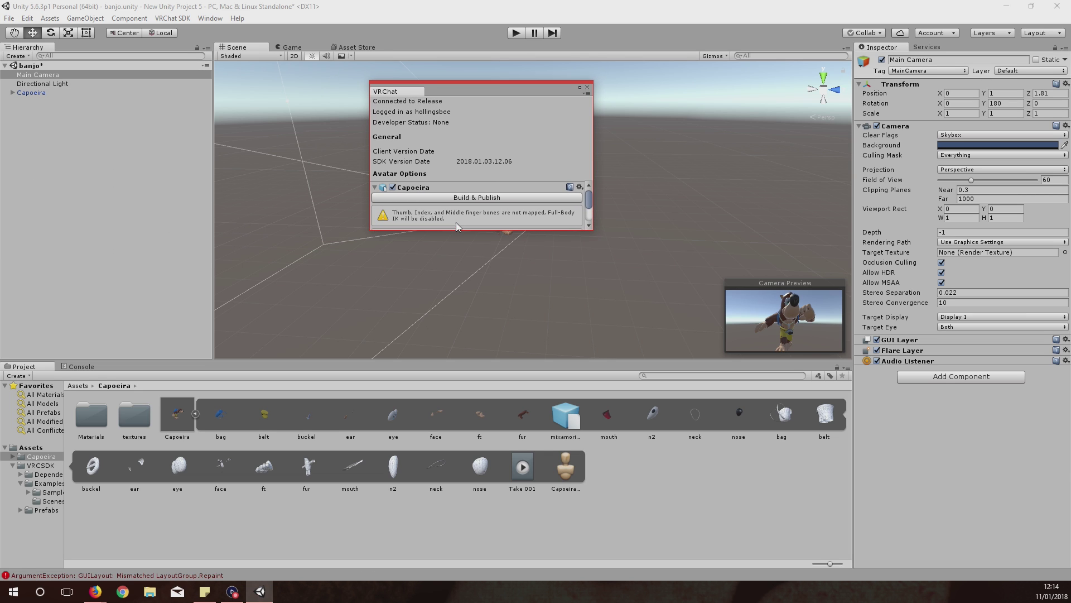
drag(459, 231, 459, 322)
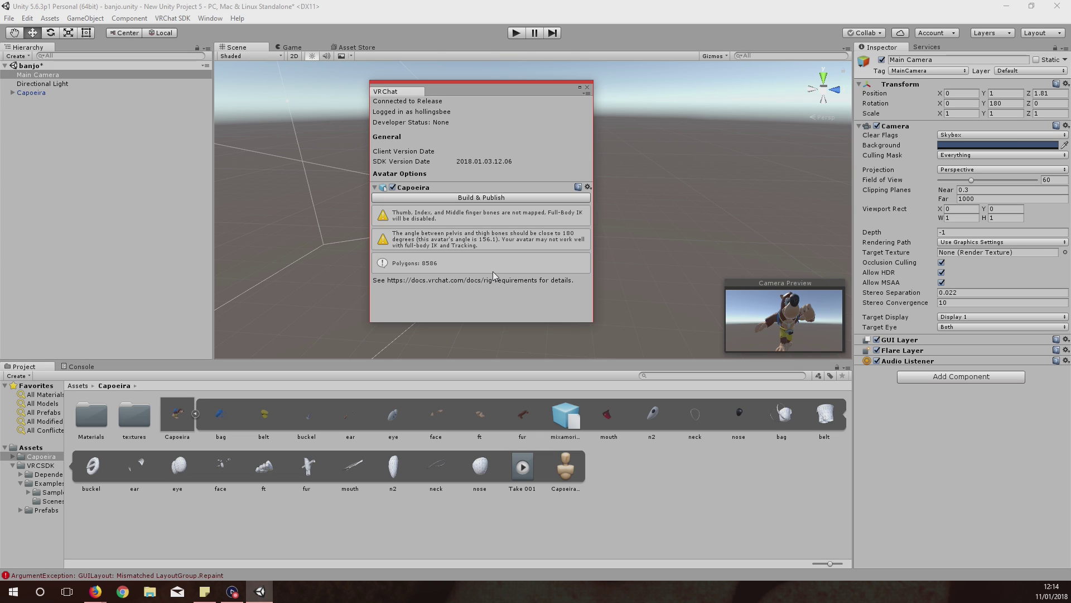
click(479, 198)
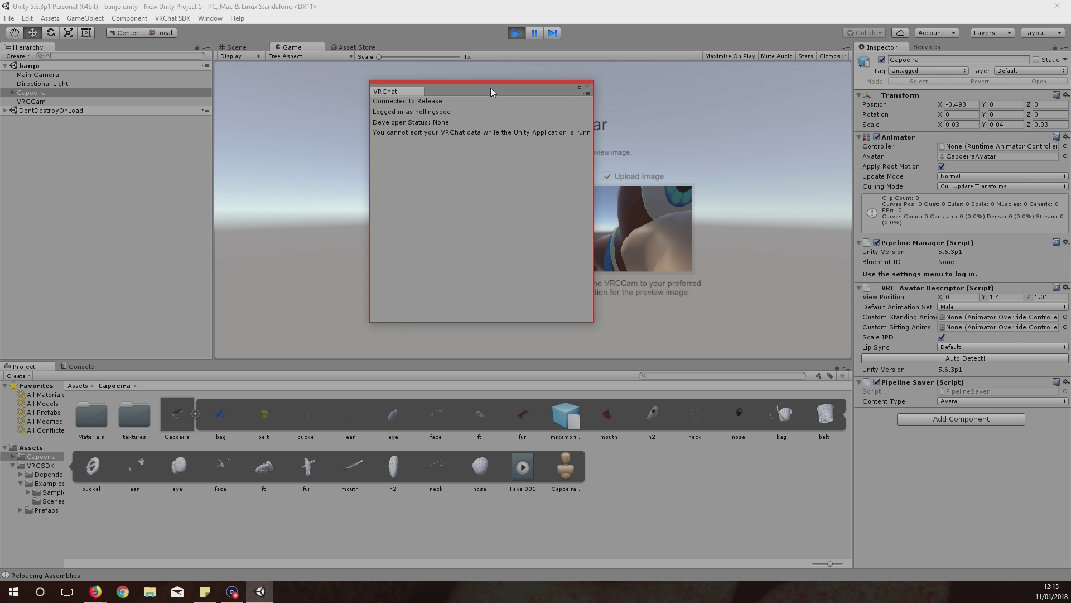
drag(490, 88, 879, 92)
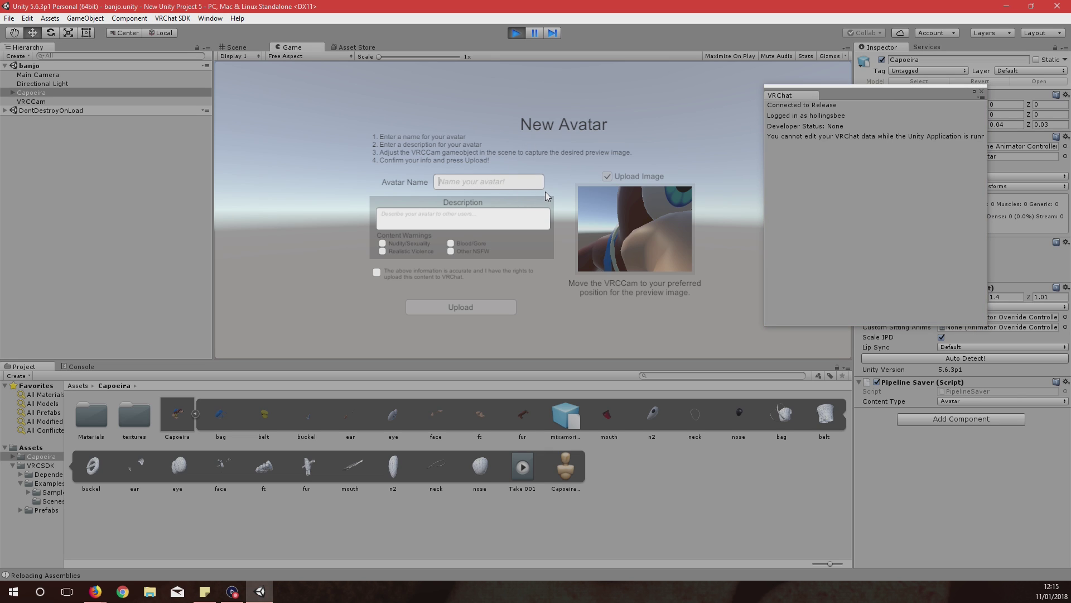
- Name the avatar 'banjo' with description 'ban', tick Other NSFW and the accuracy agreement, then upload
text(banjo)
click(478, 220)
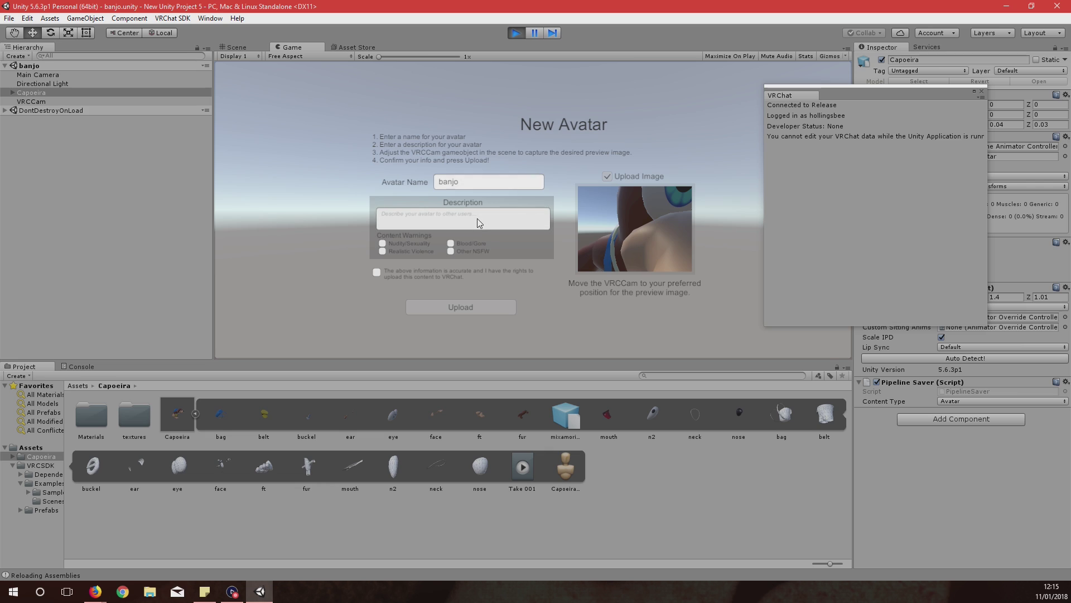
text(banjo)
click(451, 251)
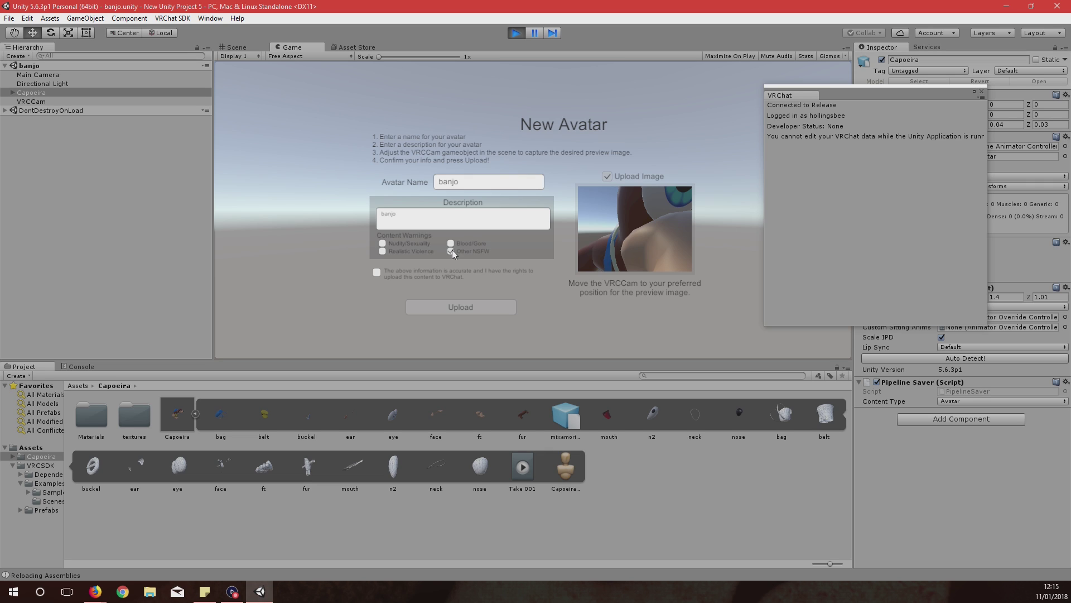
click(377, 273)
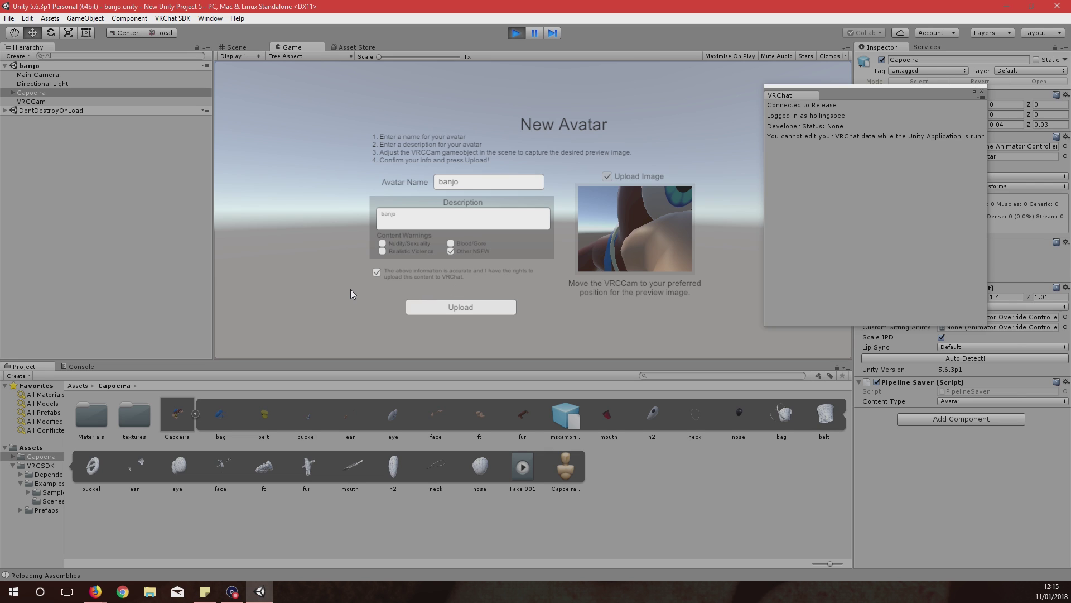
click(452, 311)
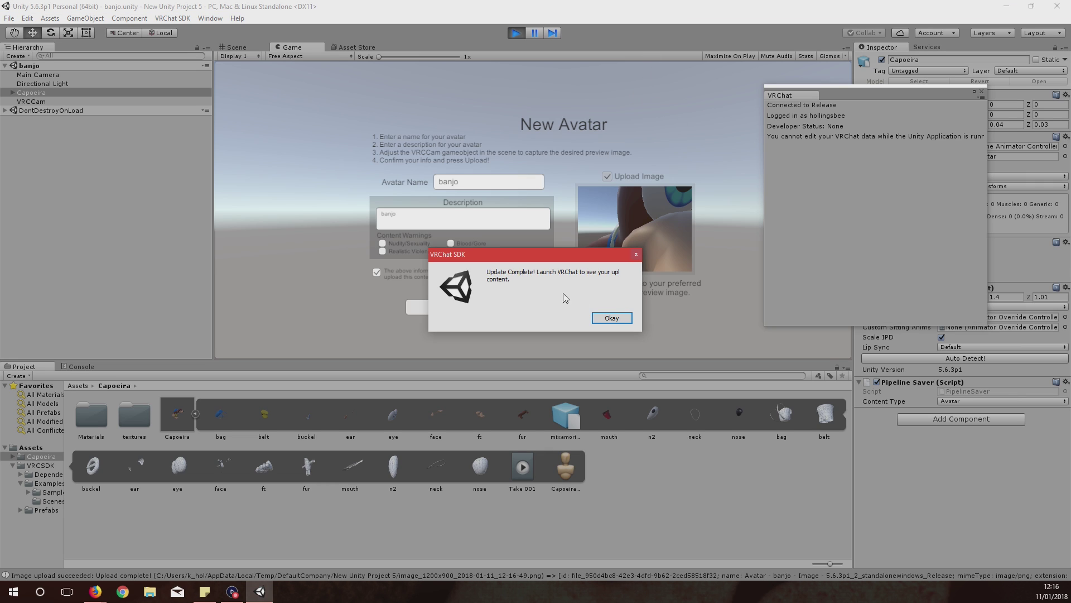
- Dismiss the Update Complete message and close the VRChat control panel
click(612, 317)
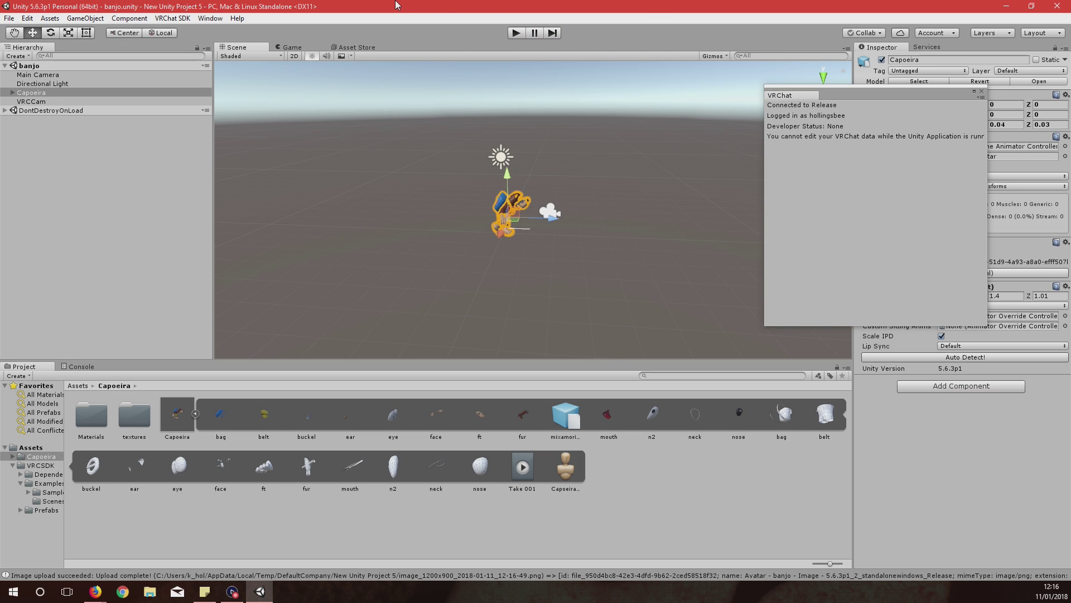
click(173, 18)
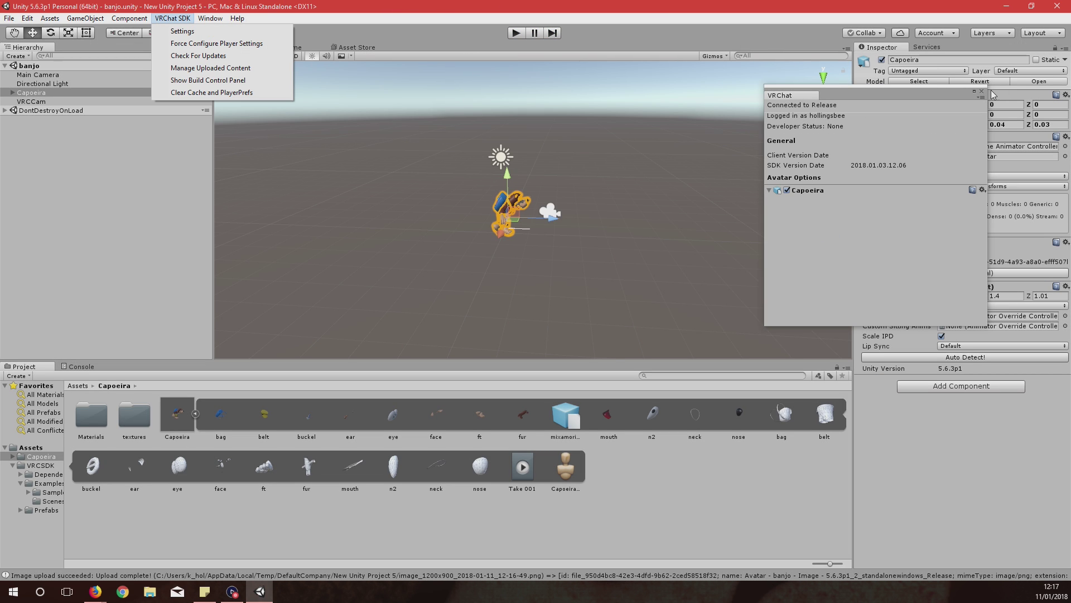
click(982, 92)
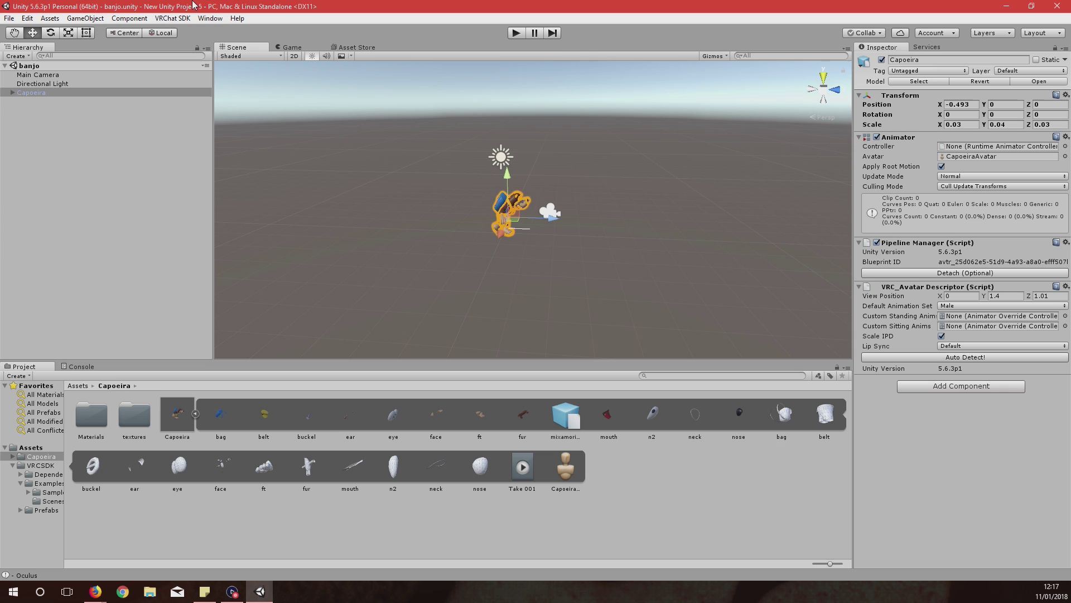
- Check the avatar in VRChat SDK's Manage Uploaded Content, then close that window and Unity
click(165, 18)
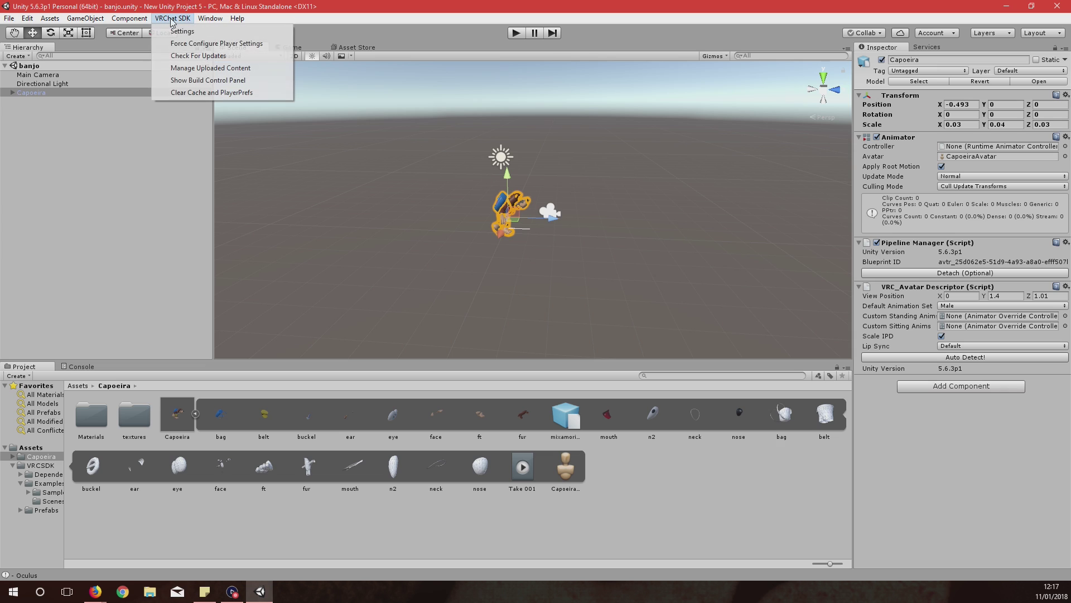
click(199, 69)
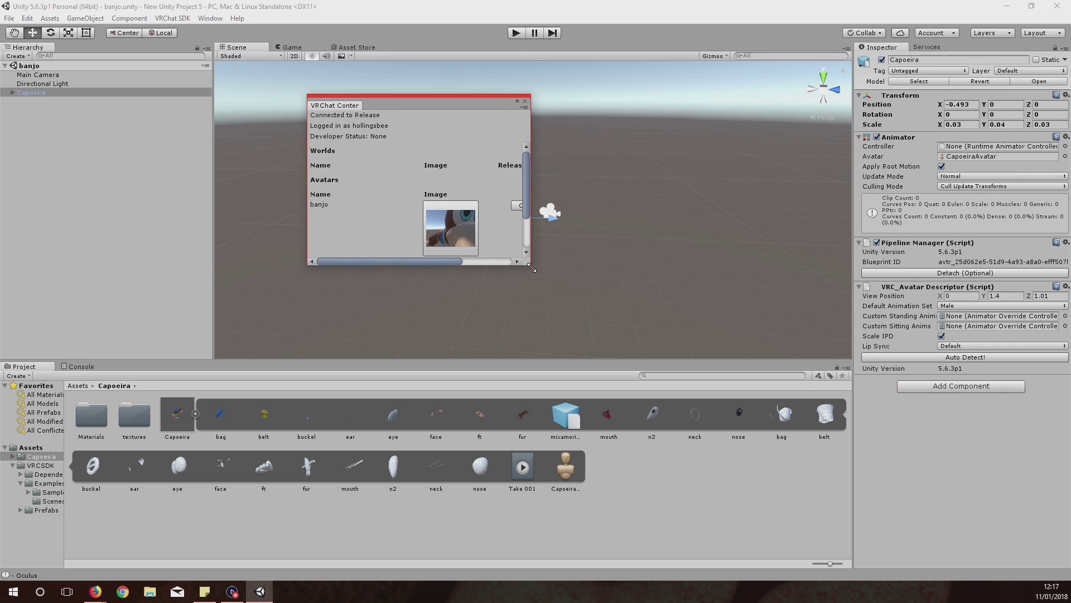
drag(532, 269, 692, 362)
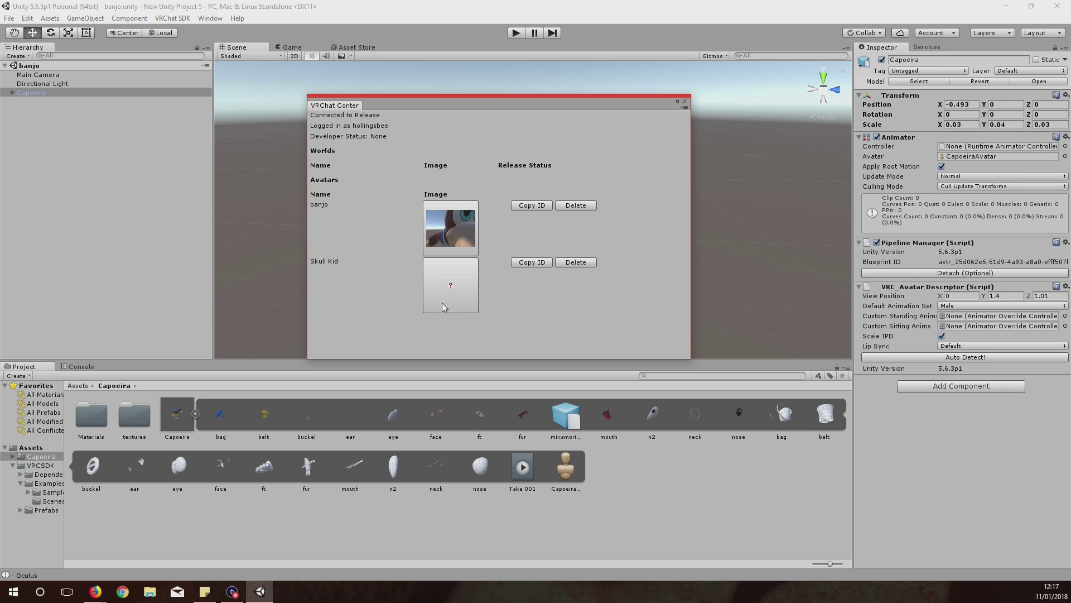
click(685, 101)
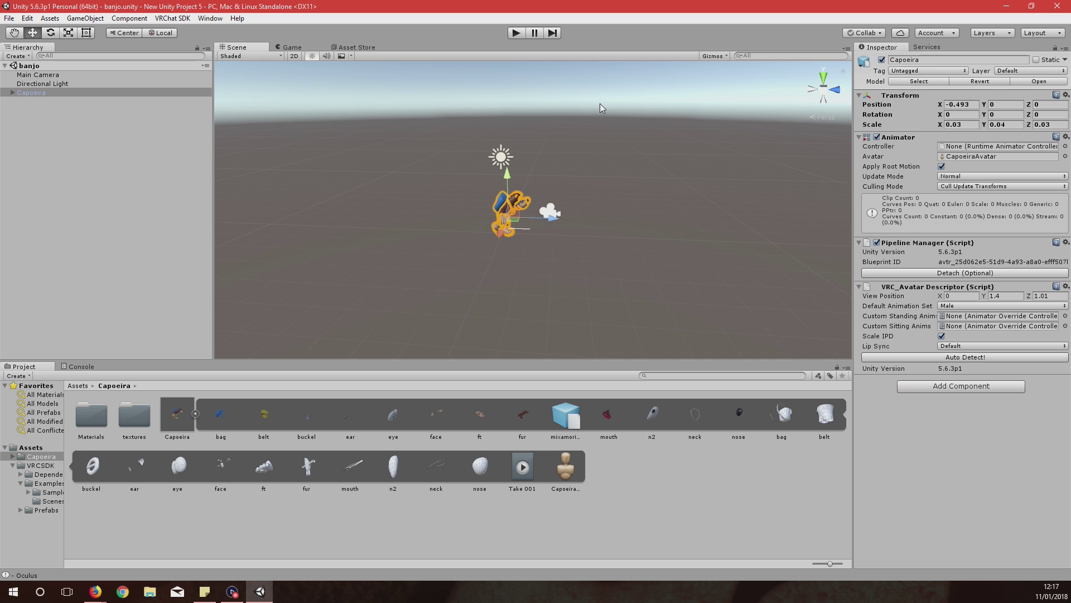
click(1058, 6)
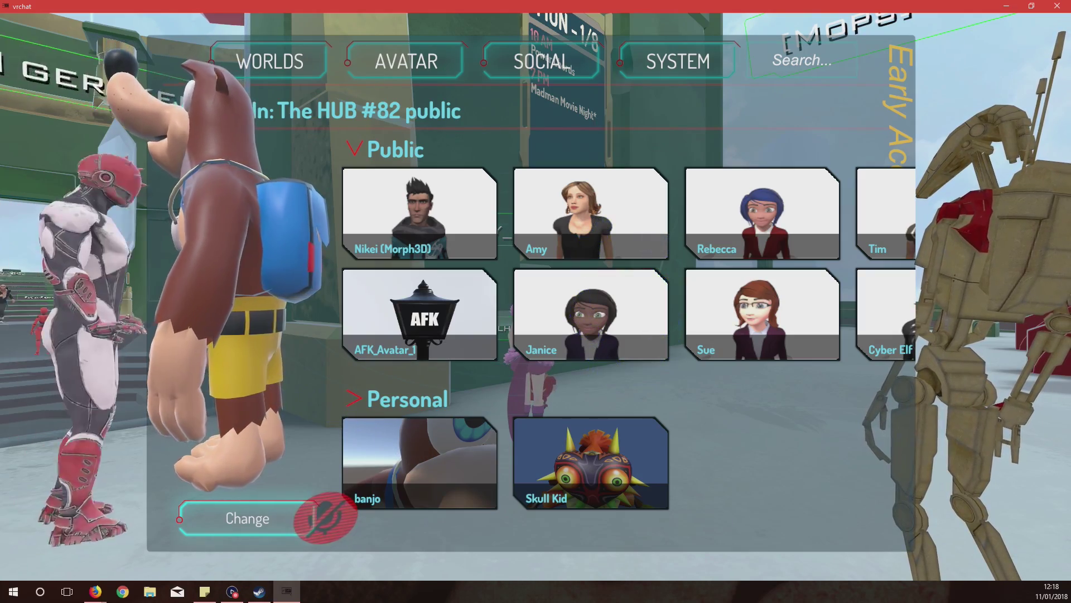
- Close the Avatar menu while wearing the banjo avatar in The HUB
key(Escape)
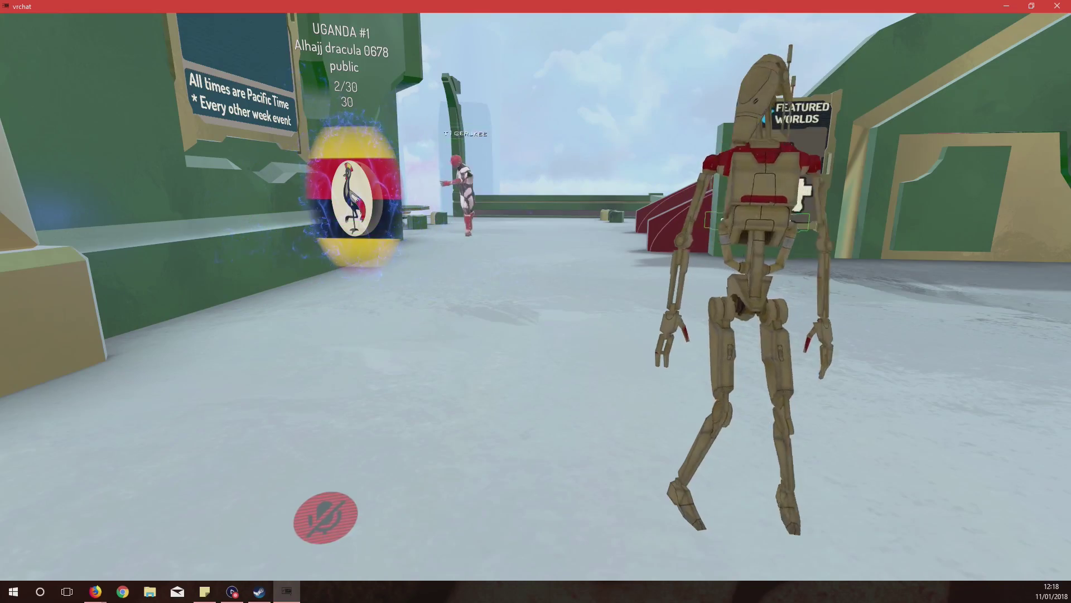
- Walk through the hub toward the UGANDA #1 world portal
key(w)
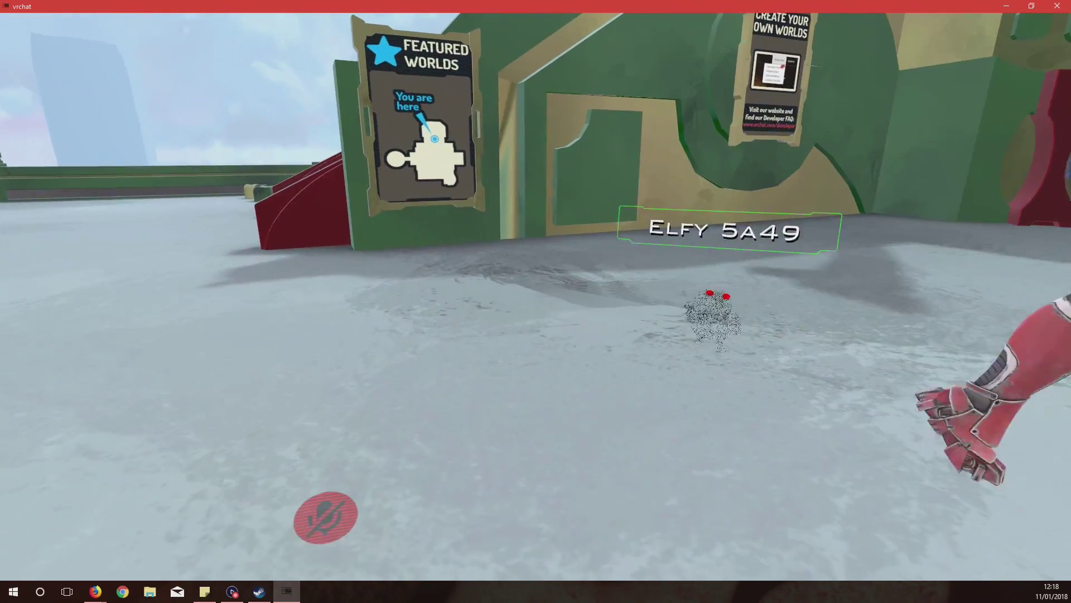
key(w)
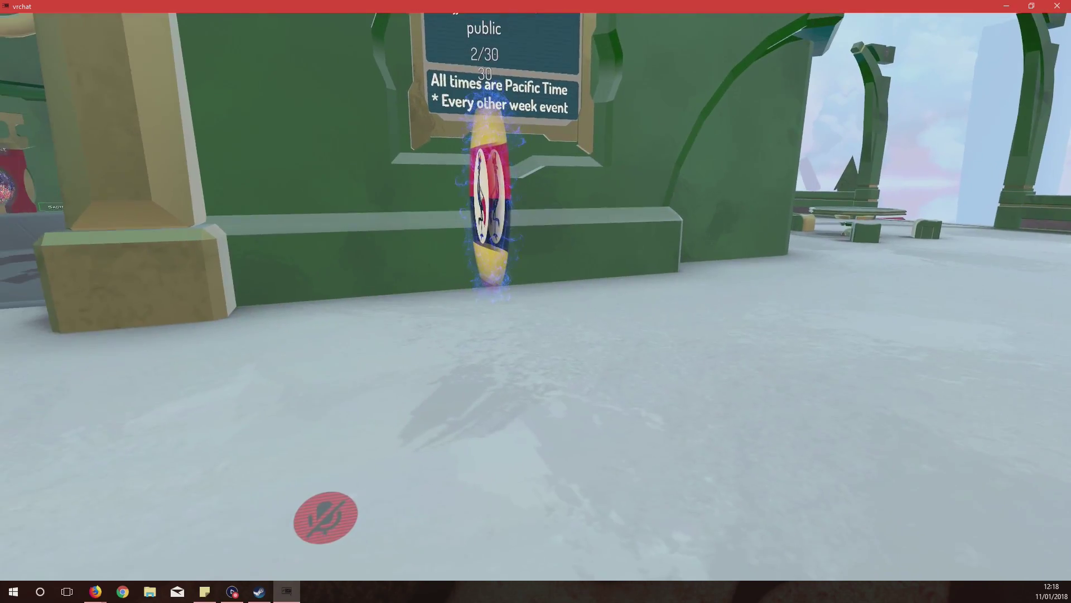